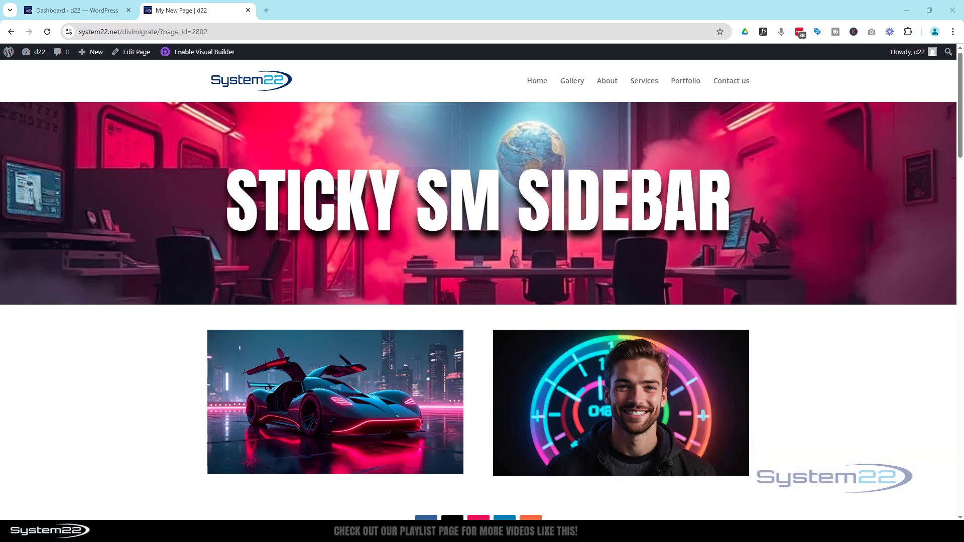
- Examine how the social media icon bar behaves down the length of the desktop page
drag(960, 99, 960, 284)
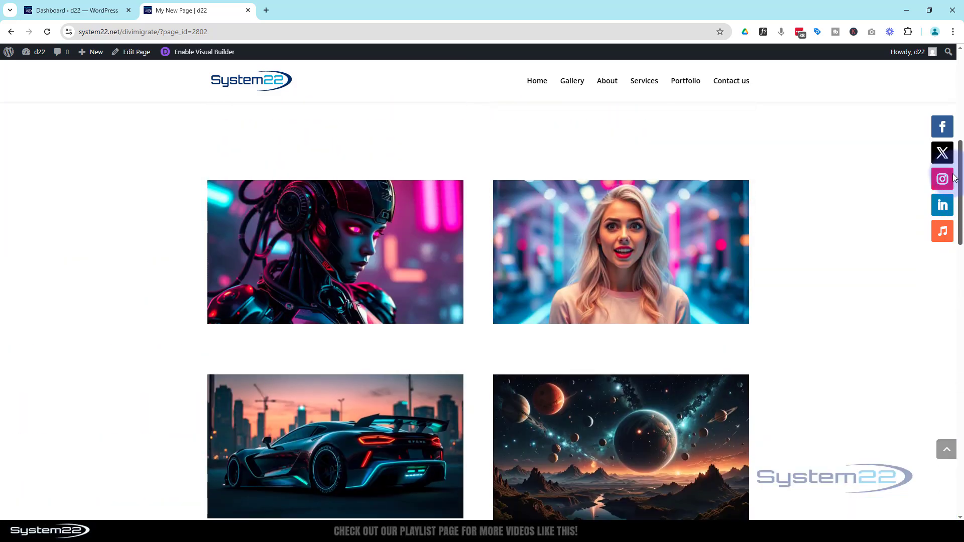
drag(954, 178, 962, 295)
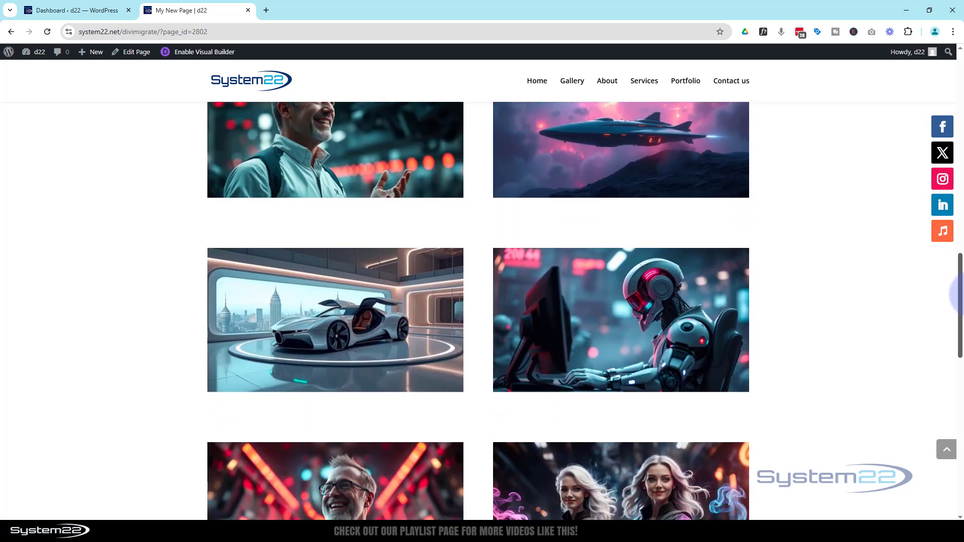
drag(959, 294, 959, 58)
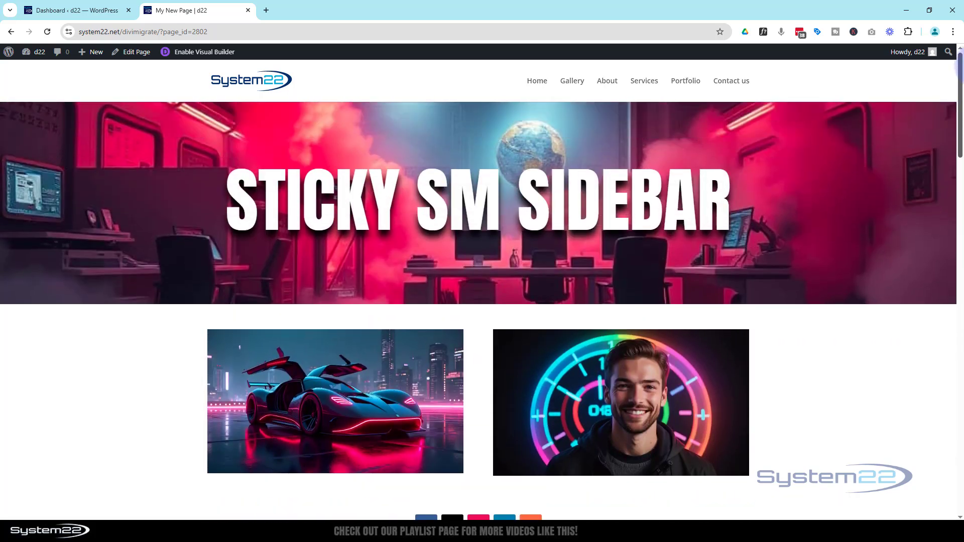
drag(959, 91, 957, 61)
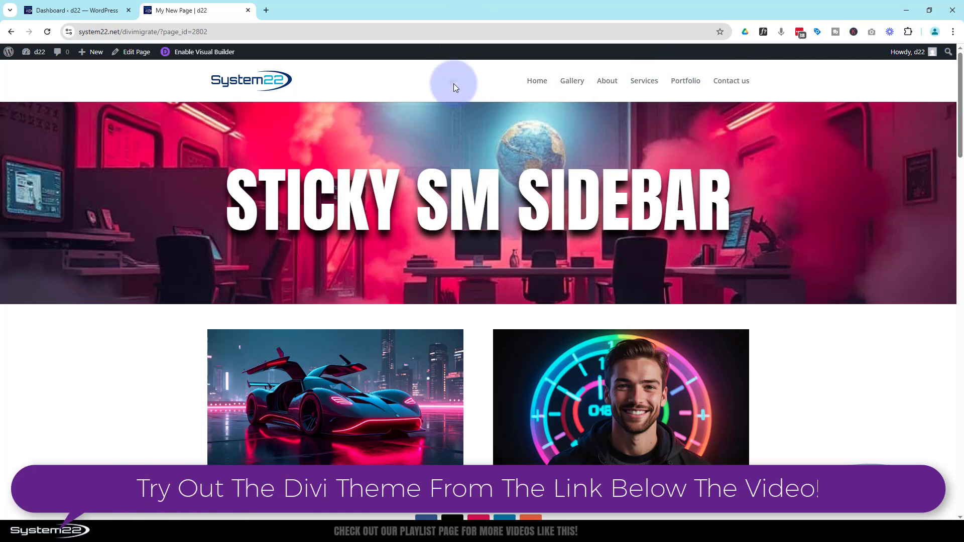
- Preview the page's social media icons in device emulation at iPad Air and iPhone 12 Pro sizes, and close the emulation
key(ctrl+shift+i)
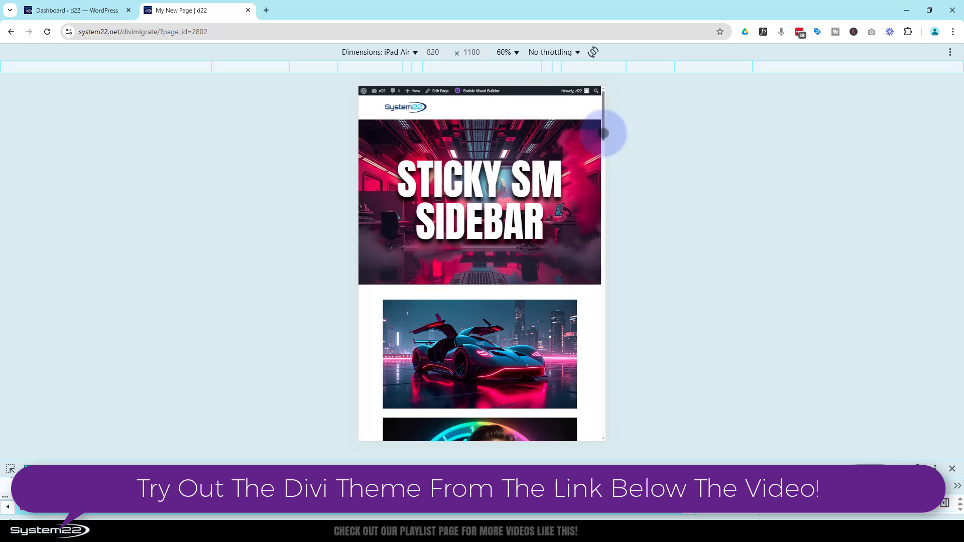
drag(604, 136, 607, 187)
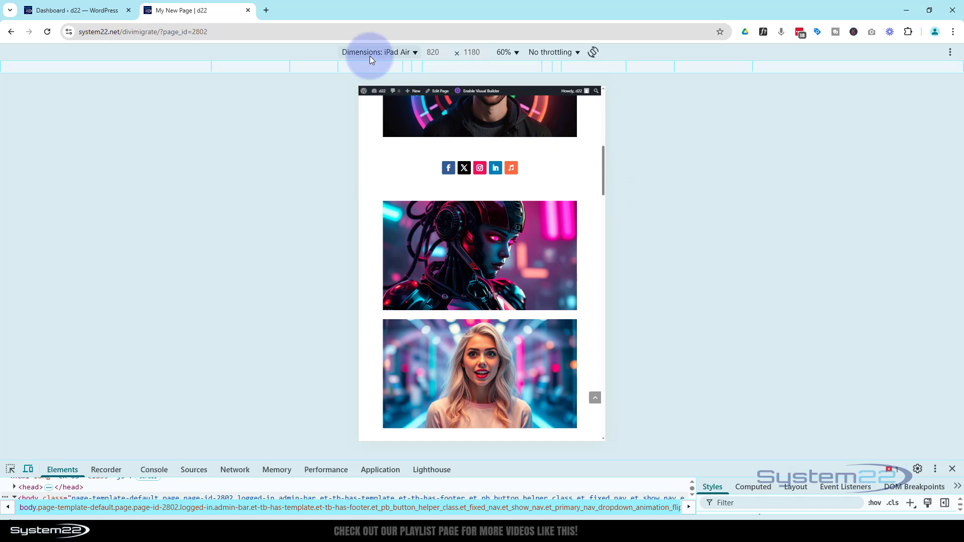
click(391, 52)
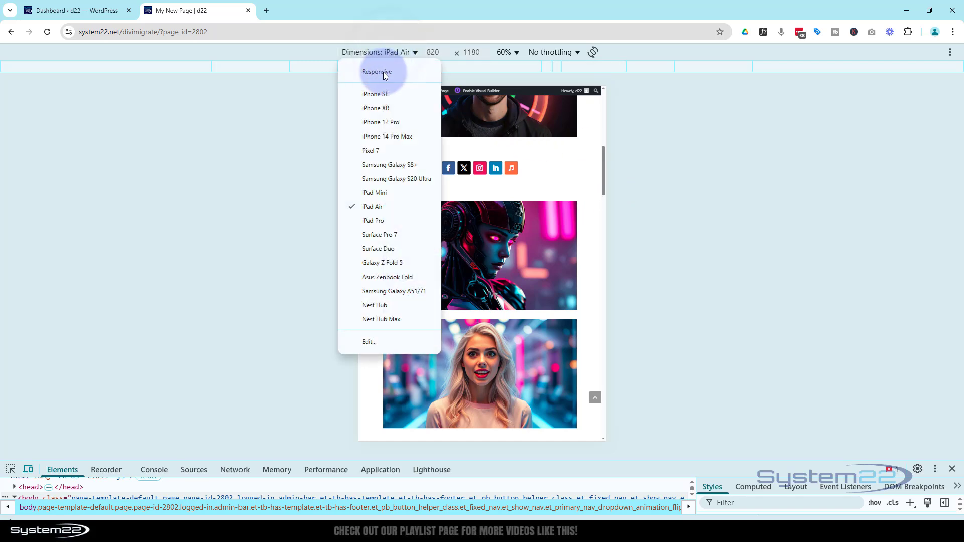
click(378, 123)
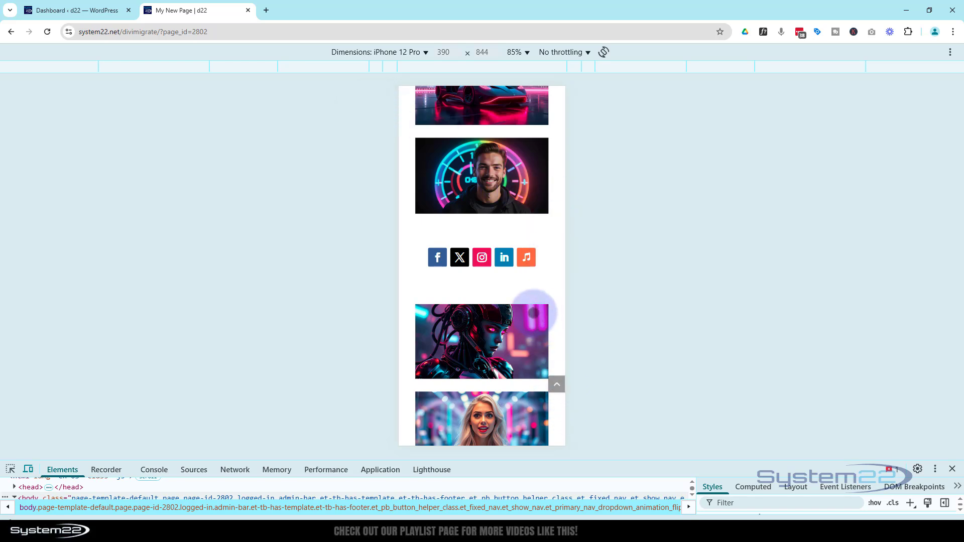
scroll(534, 313, down, 5)
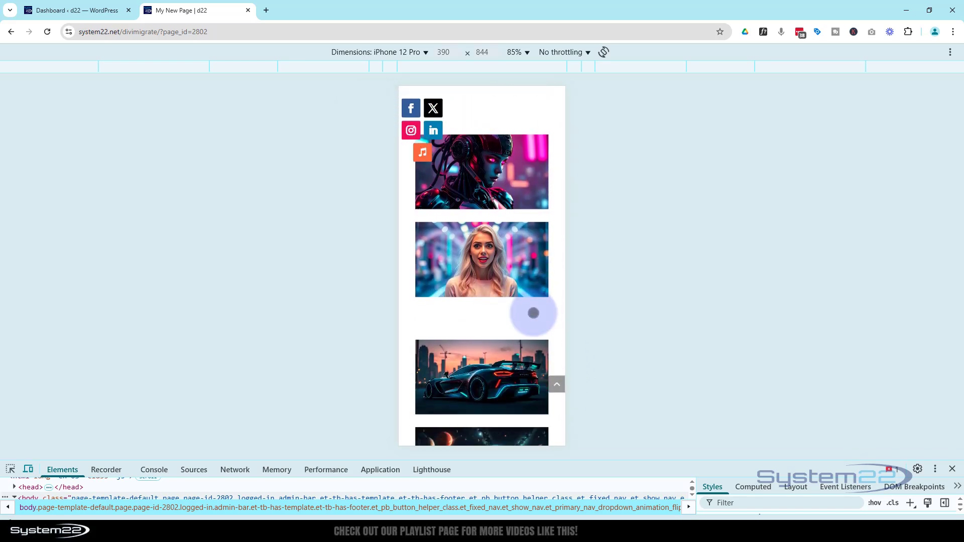
scroll(534, 313, down, 5)
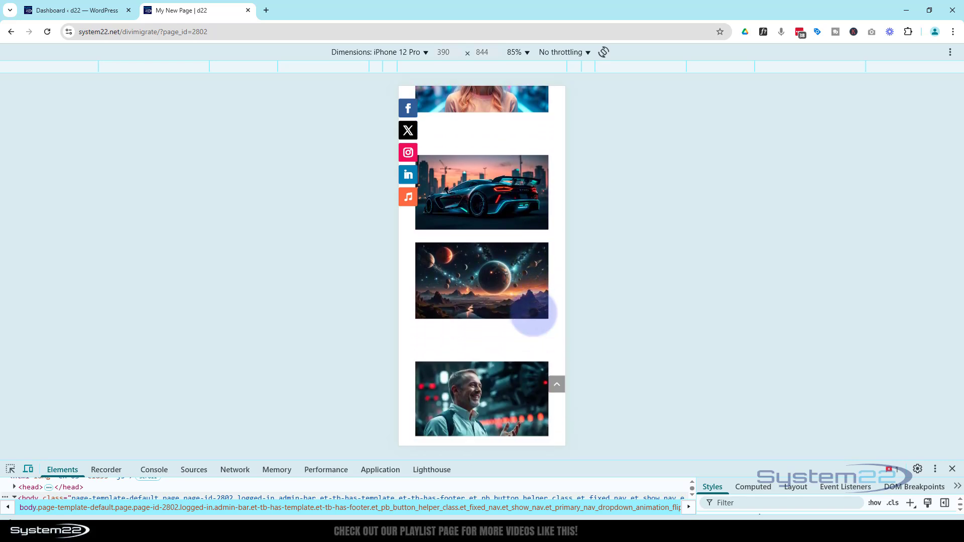
scroll(543, 313, down, 3)
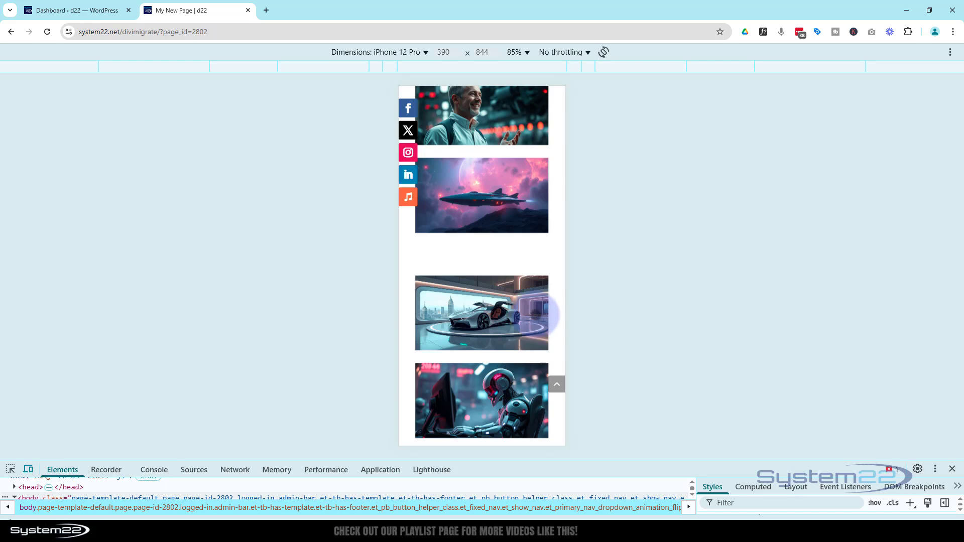
click(952, 469)
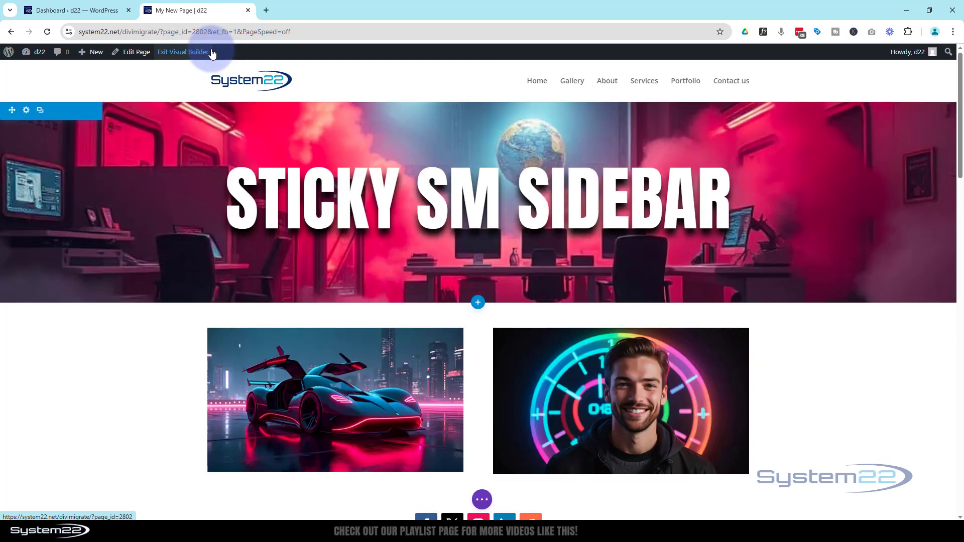
- Delete the full-width row of social media icons below the first pair of images
scroll(265, 162, down, 2)
scroll(265, 161, down, 5)
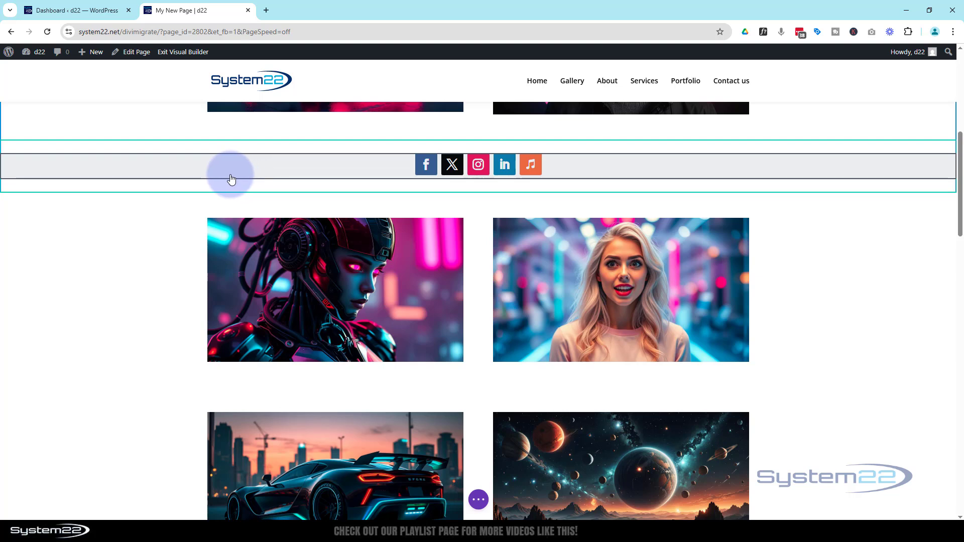
click(227, 187)
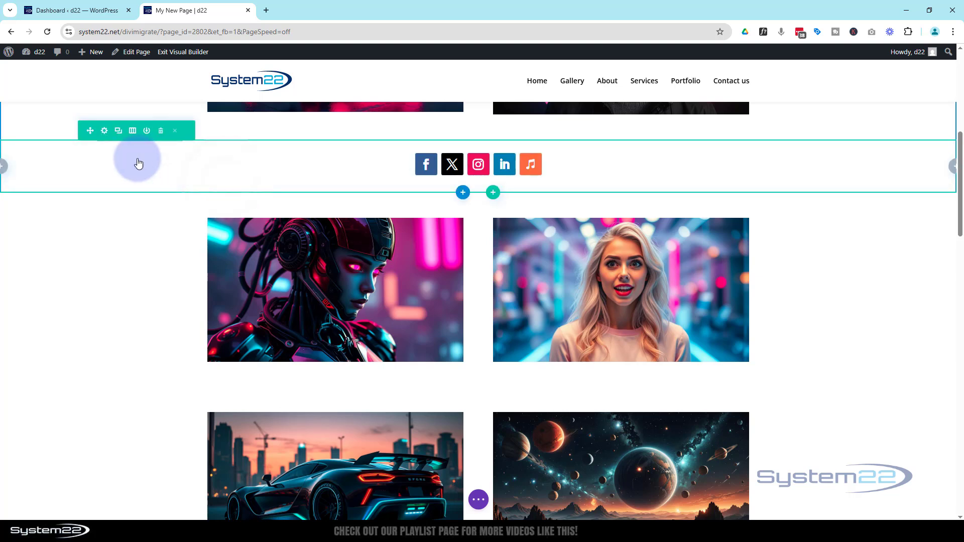
click(160, 132)
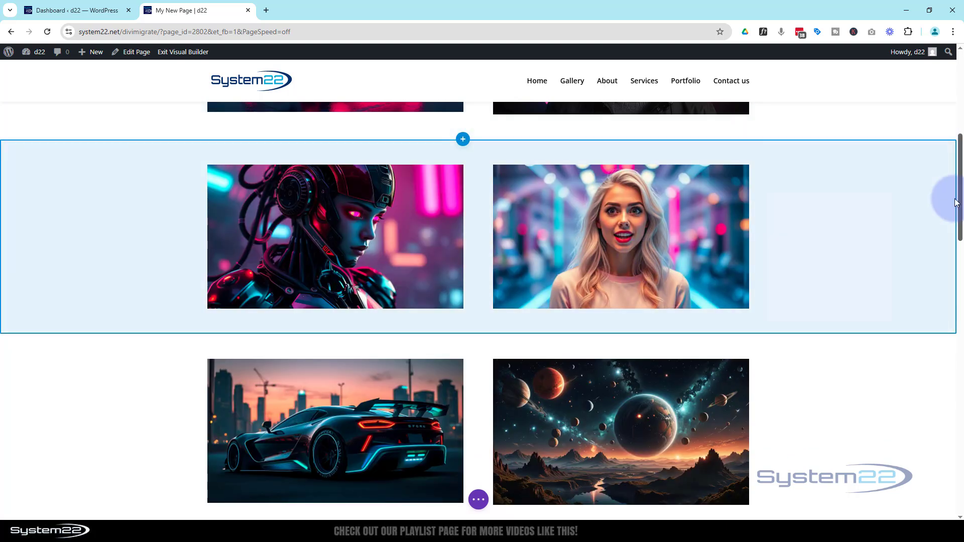
- Insert a single-column row below the second pair of images and add a Social Media Follow module to it
drag(960, 208, 950, 176)
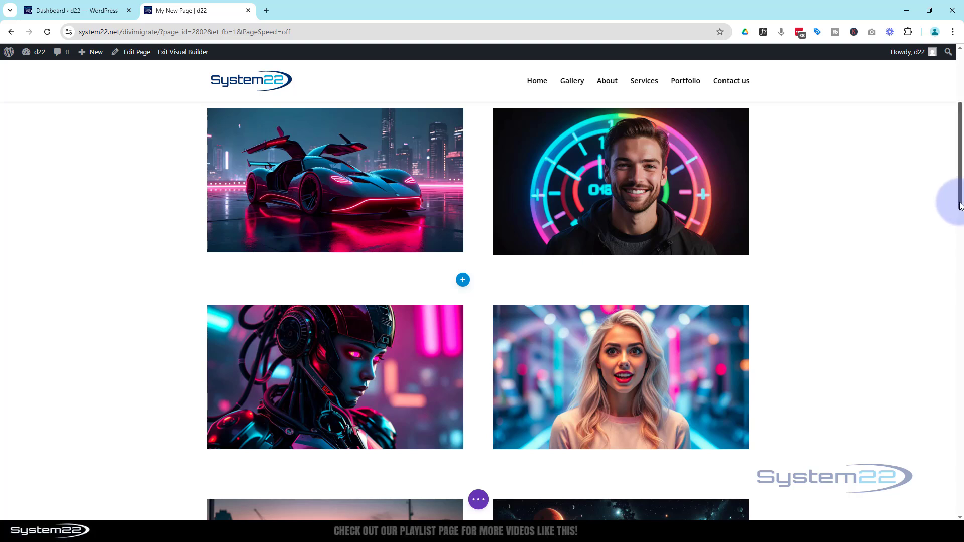
scroll(961, 205, down, 4)
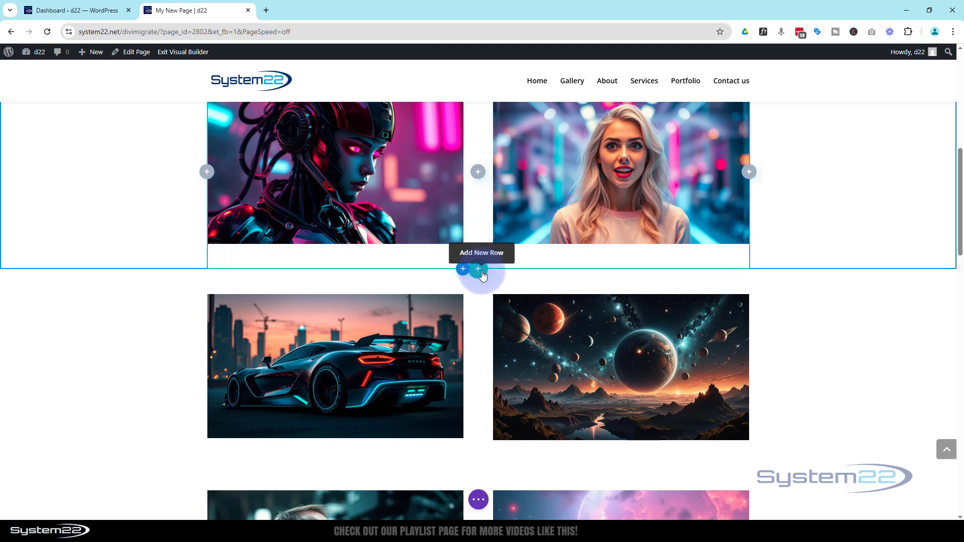
click(481, 271)
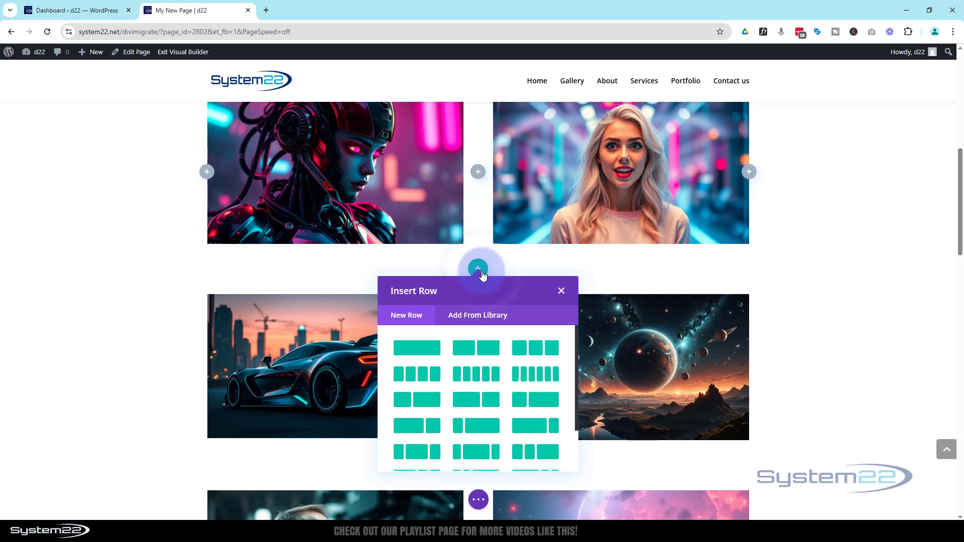
click(422, 350)
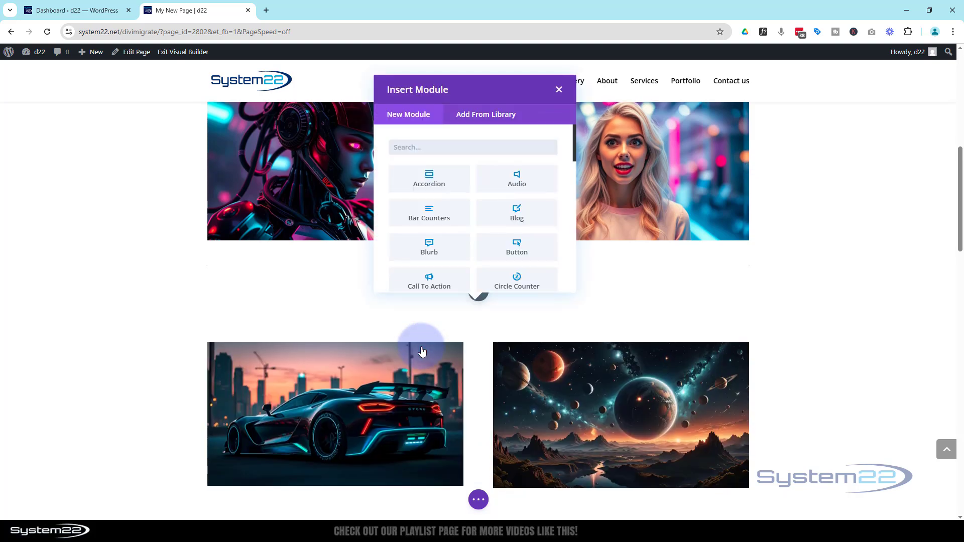
scroll(457, 235, down, 7)
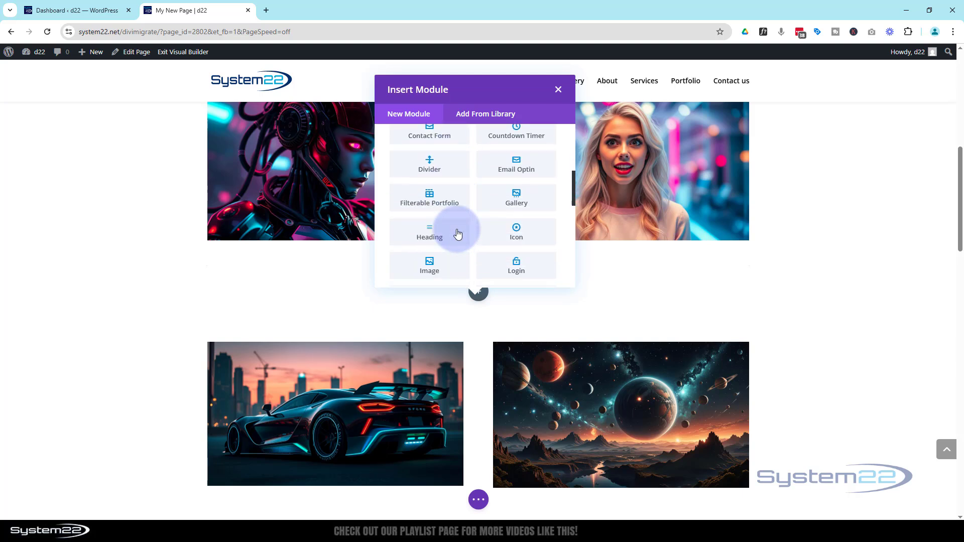
scroll(457, 235, down, 3)
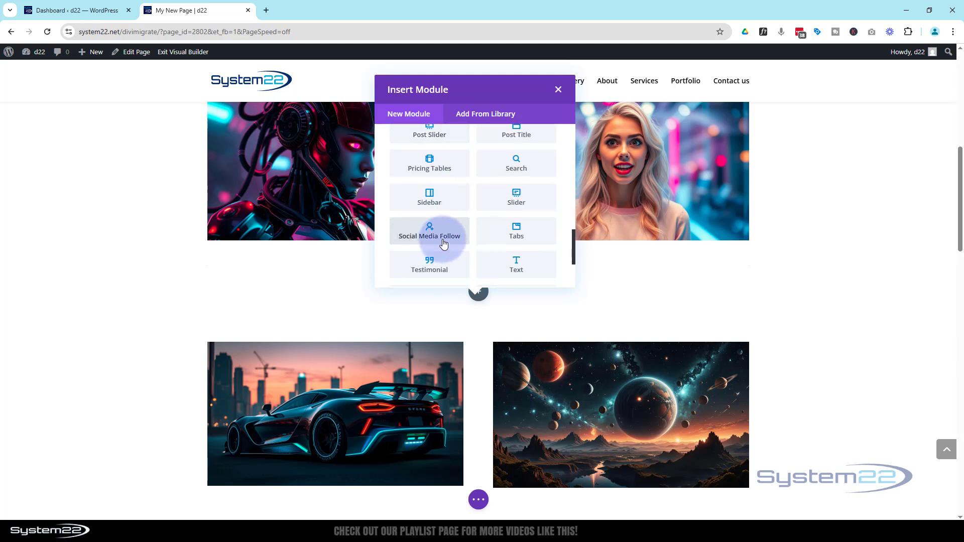
click(445, 242)
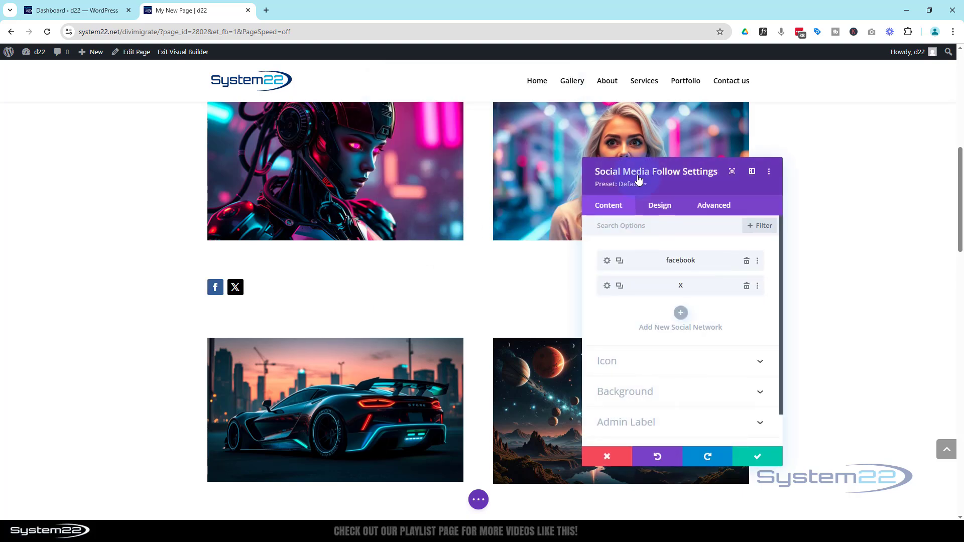
- Review the Facebook entry's network choices and account link field, plus the background options of the Social Media Follow module
drag(676, 181, 387, 142)
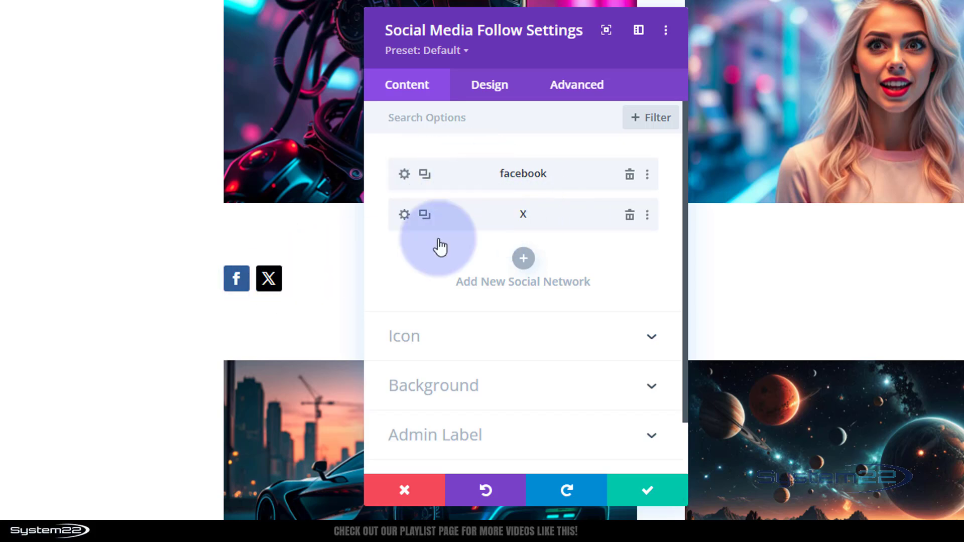
click(405, 176)
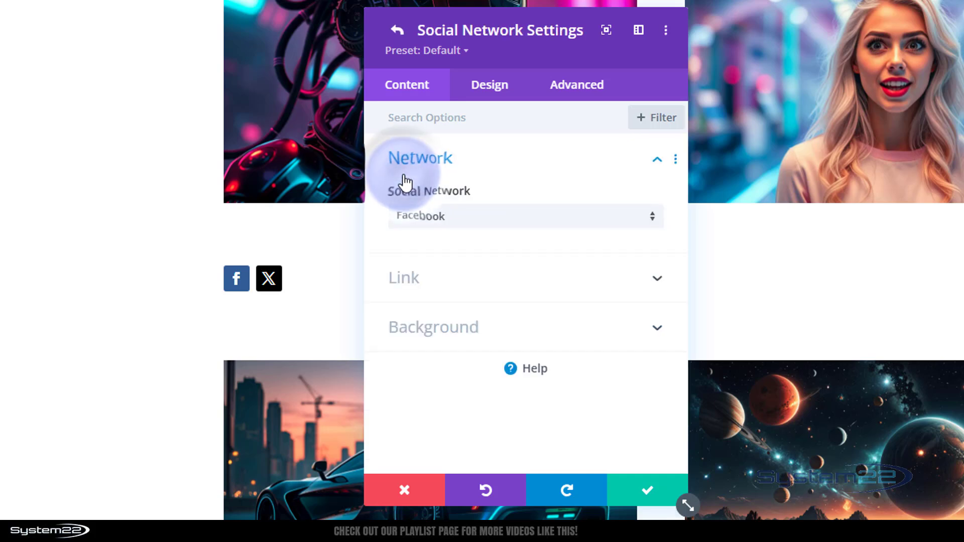
click(486, 221)
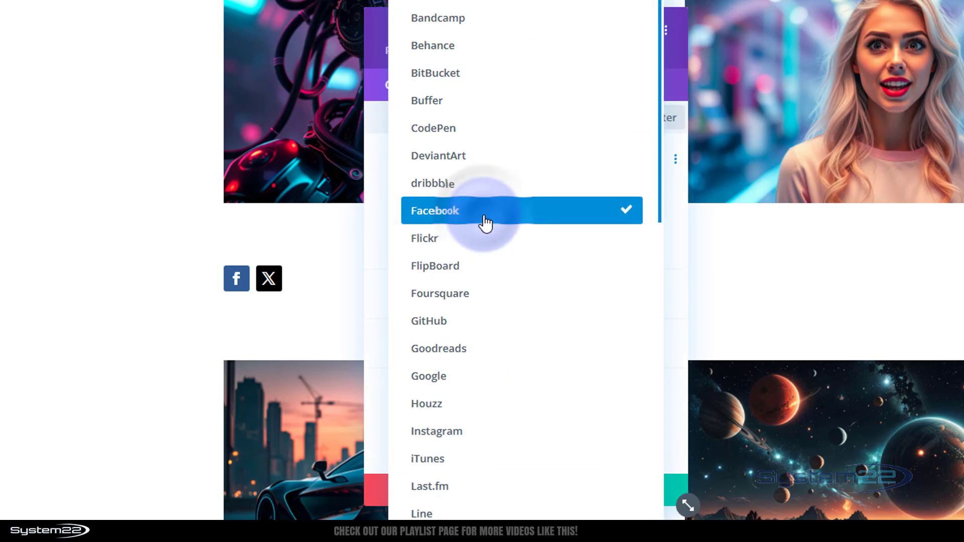
click(373, 206)
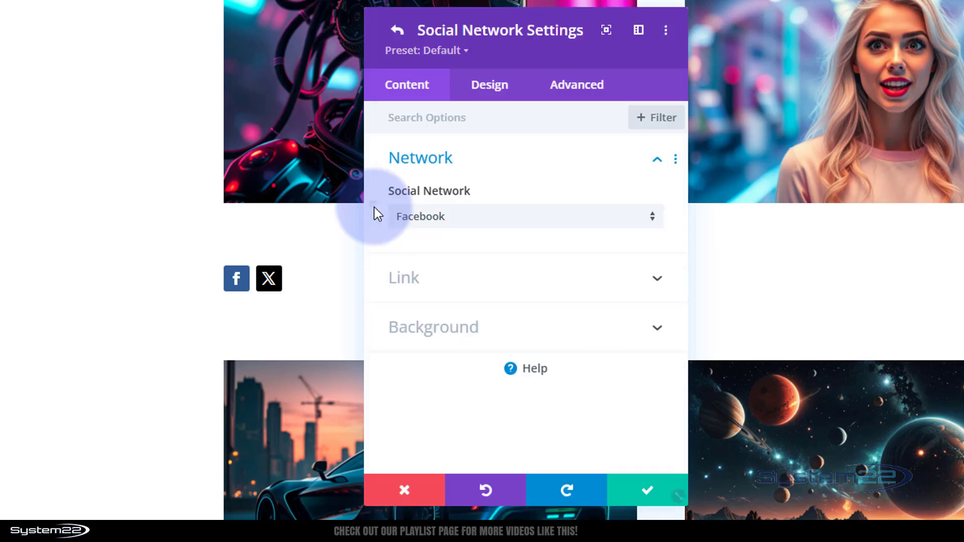
click(492, 289)
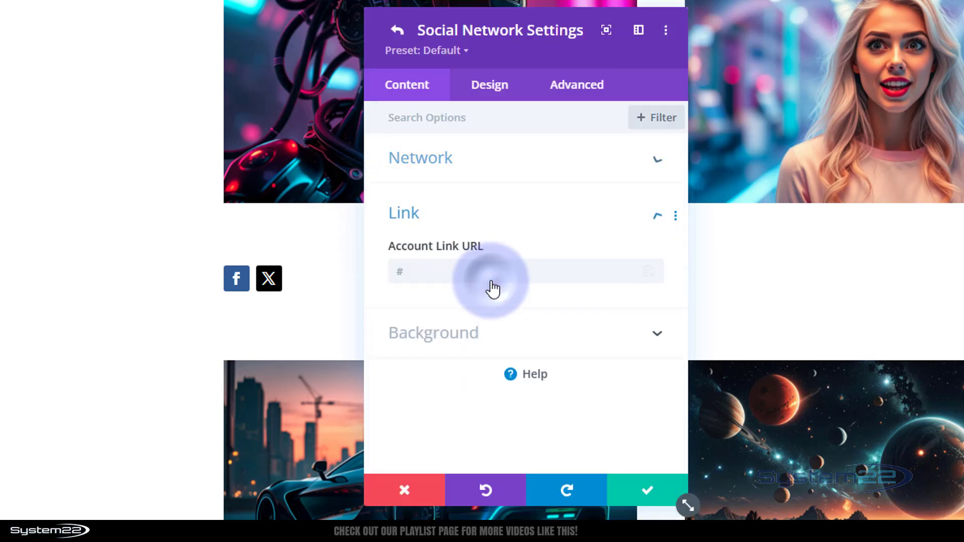
click(409, 273)
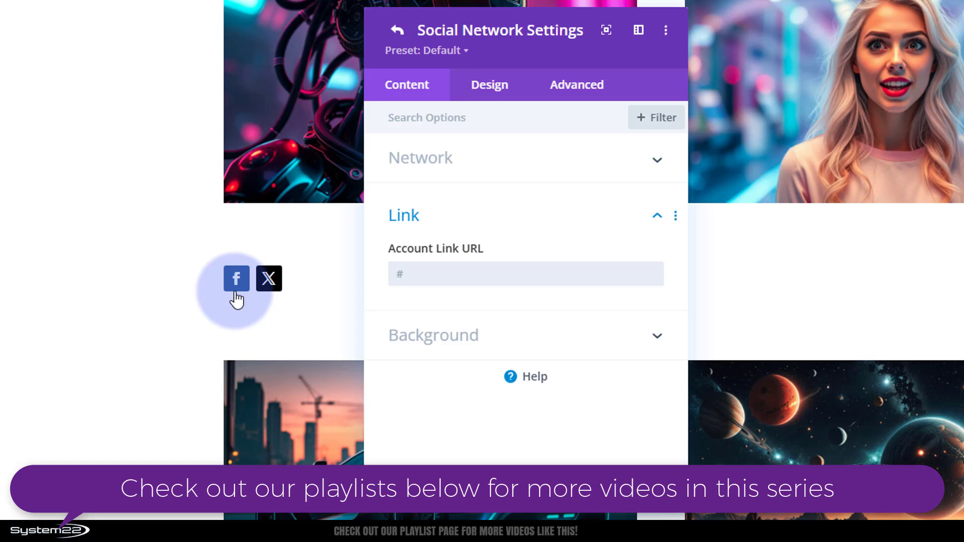
click(495, 343)
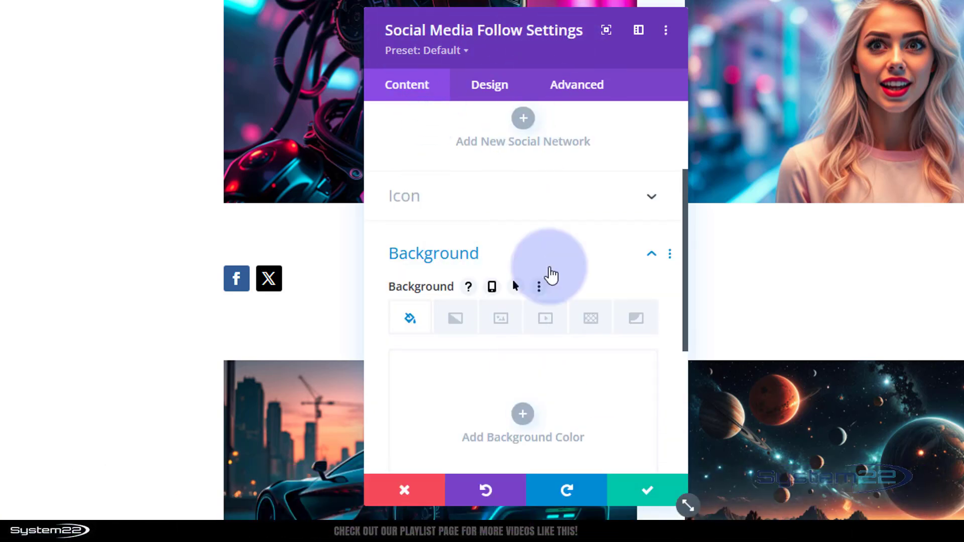
scroll(536, 319, up, 3)
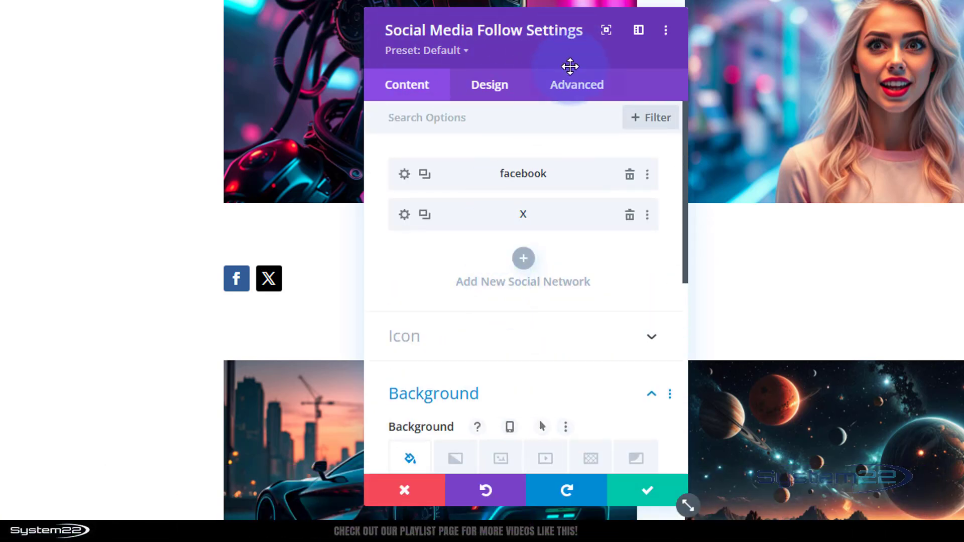
- Add an Instagram entry to the Social Media Follow module, leaving its account link empty, and save the entry
drag(564, 47, 794, 39)
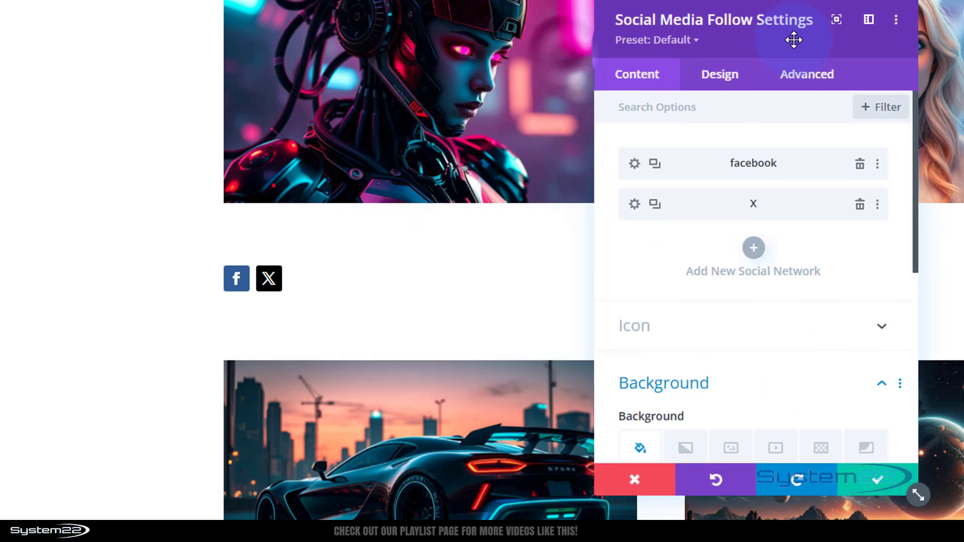
click(757, 251)
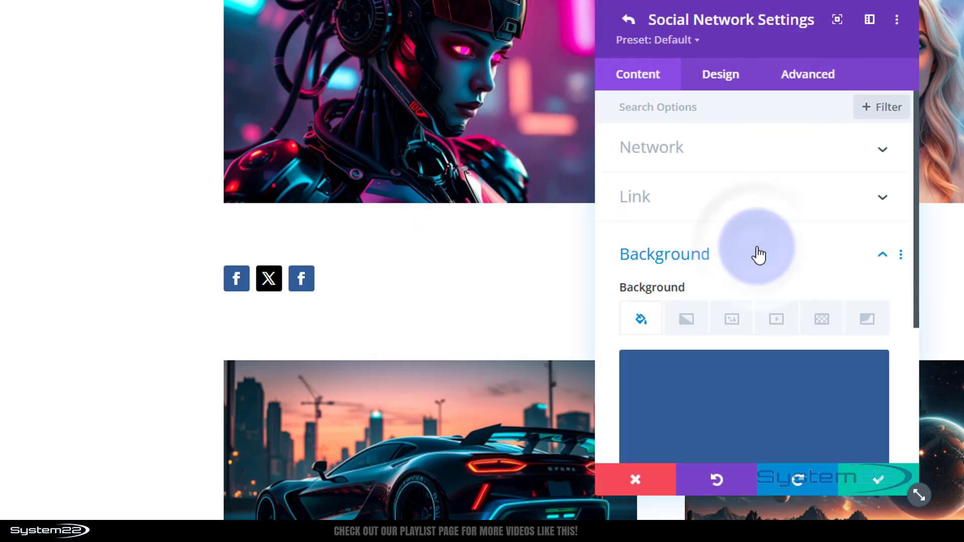
click(763, 165)
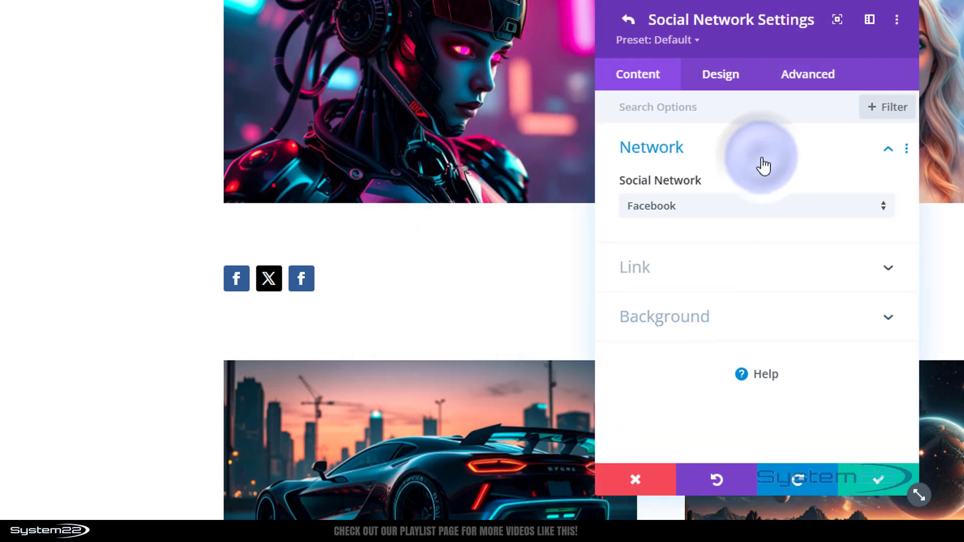
click(745, 211)
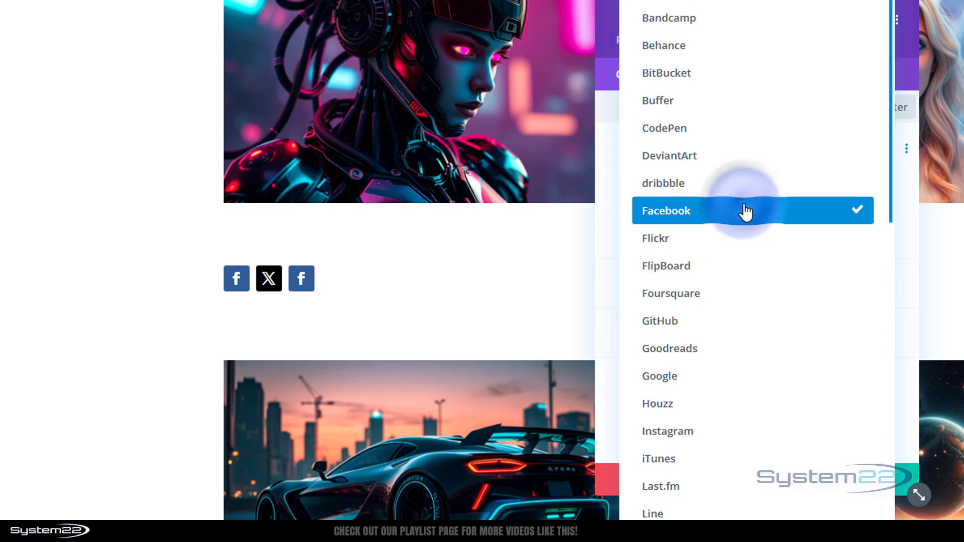
click(713, 446)
click(718, 271)
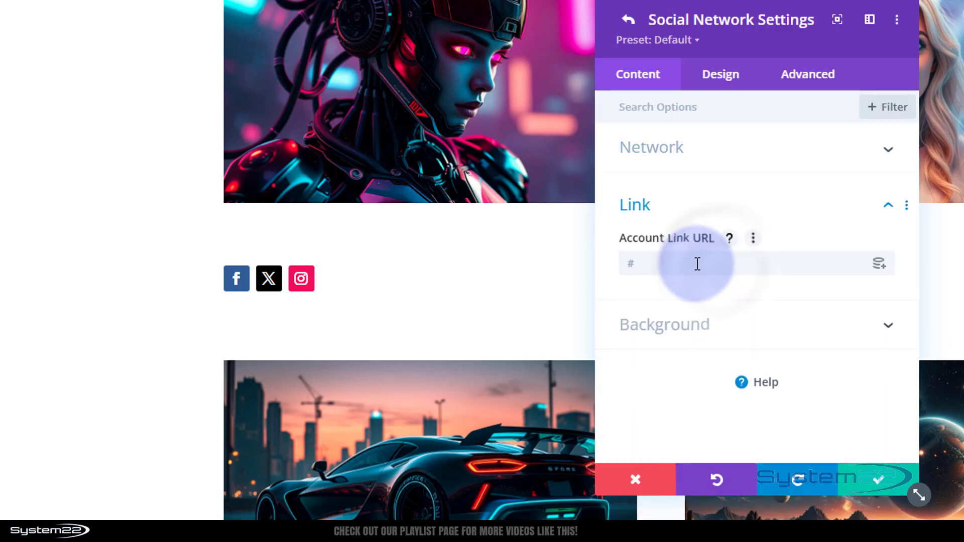
click(873, 485)
- Add a LinkedIn entry to the Social Media Follow module, leaving its account link empty, and save the entry
click(756, 289)
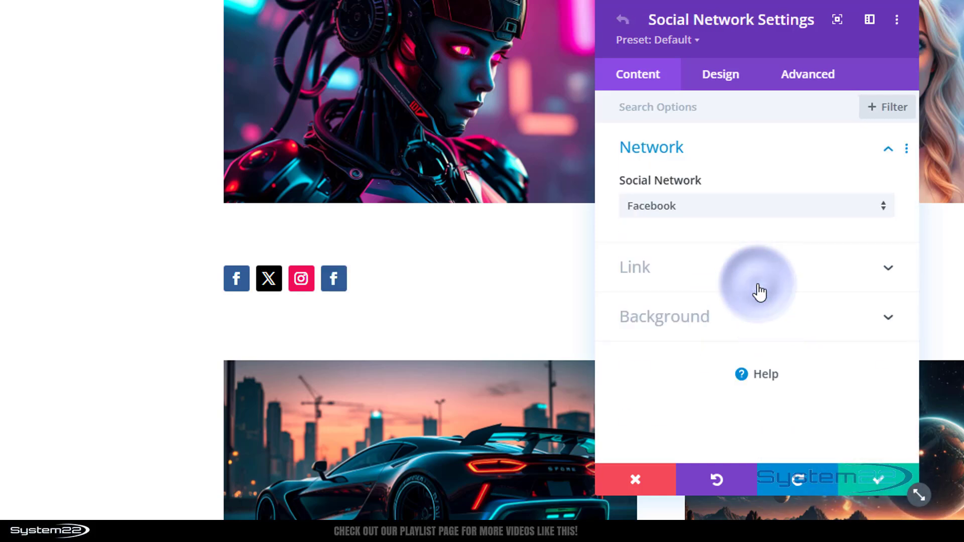
click(757, 214)
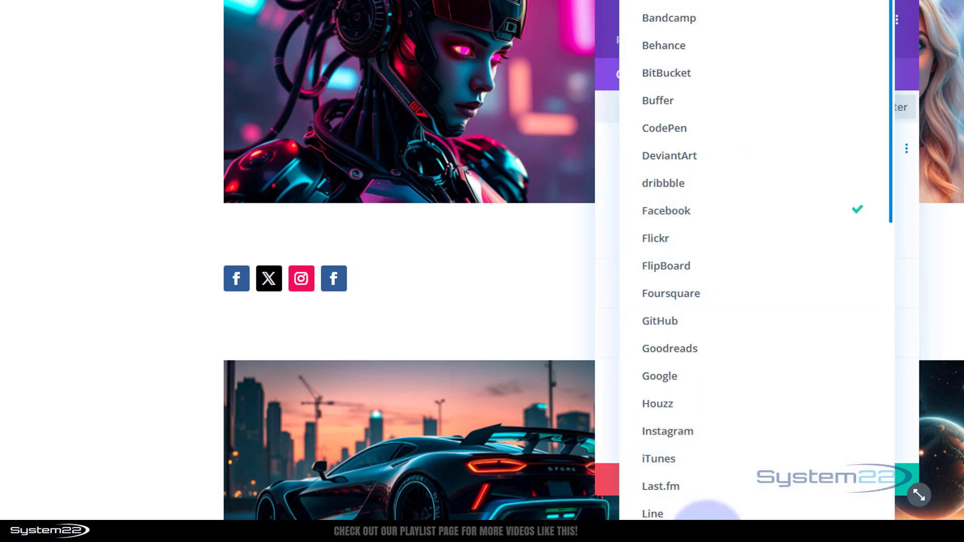
click(716, 535)
click(718, 281)
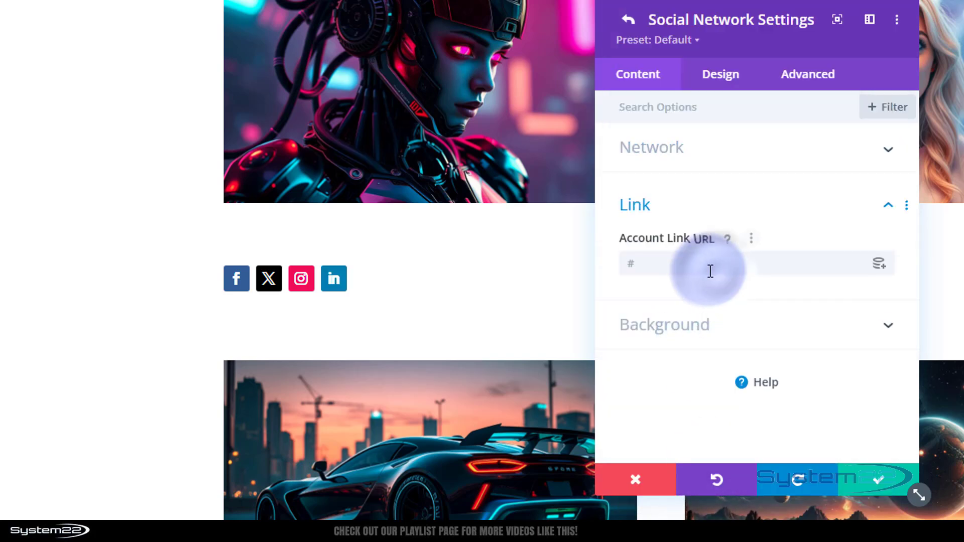
click(703, 271)
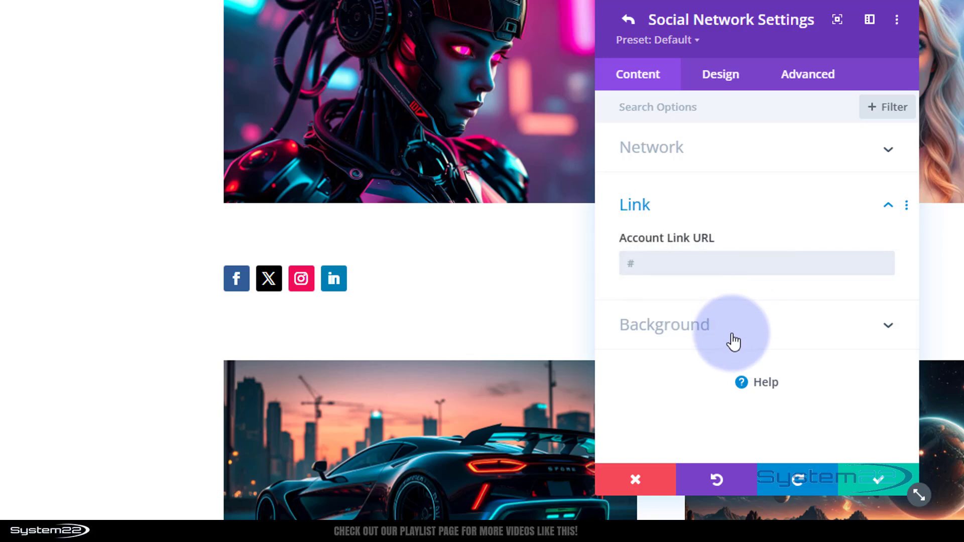
click(872, 483)
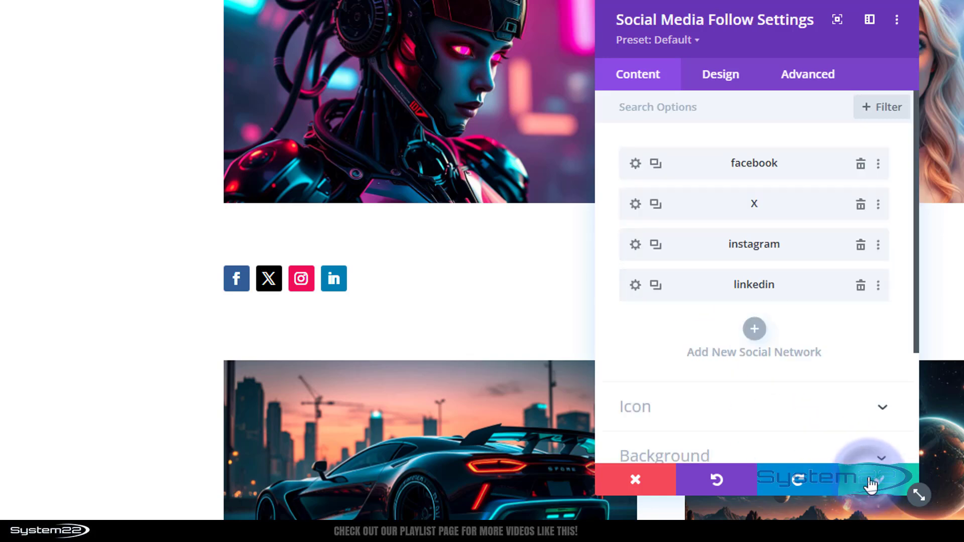
- Add an iTunes entry as the fifth social network of the module and save the entry
click(755, 331)
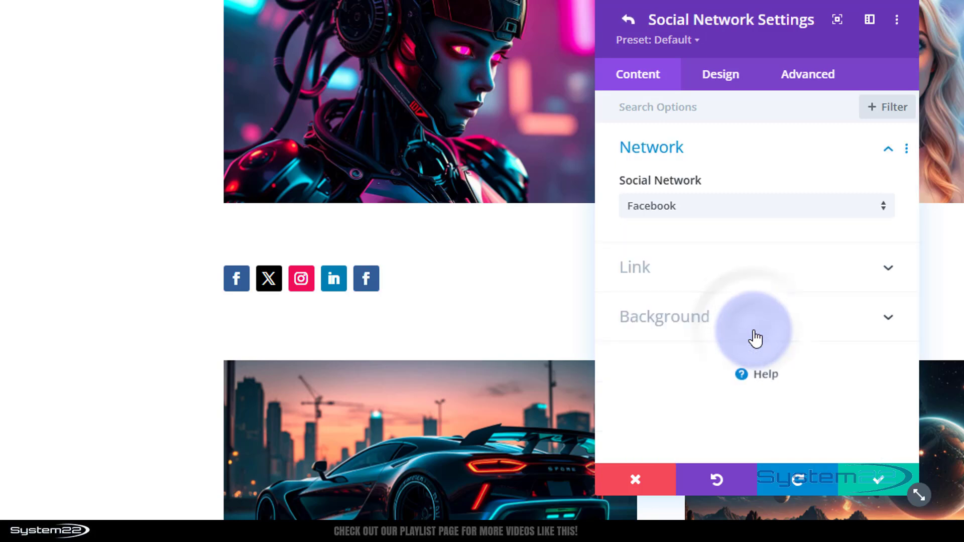
click(722, 212)
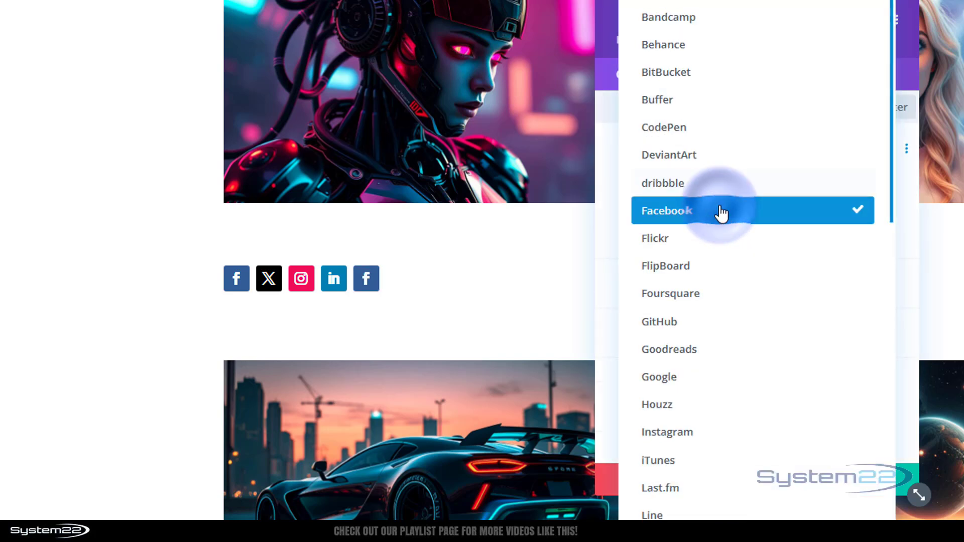
click(698, 460)
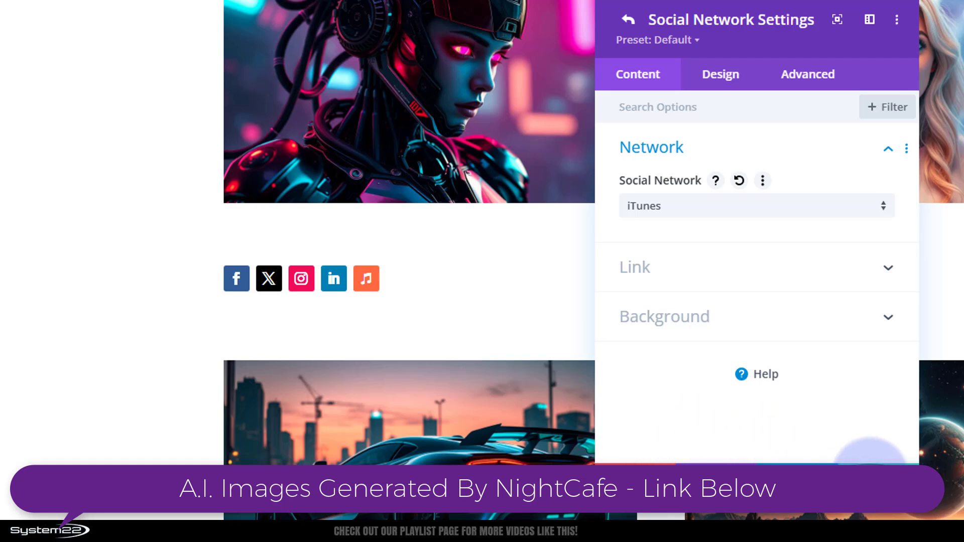
click(872, 475)
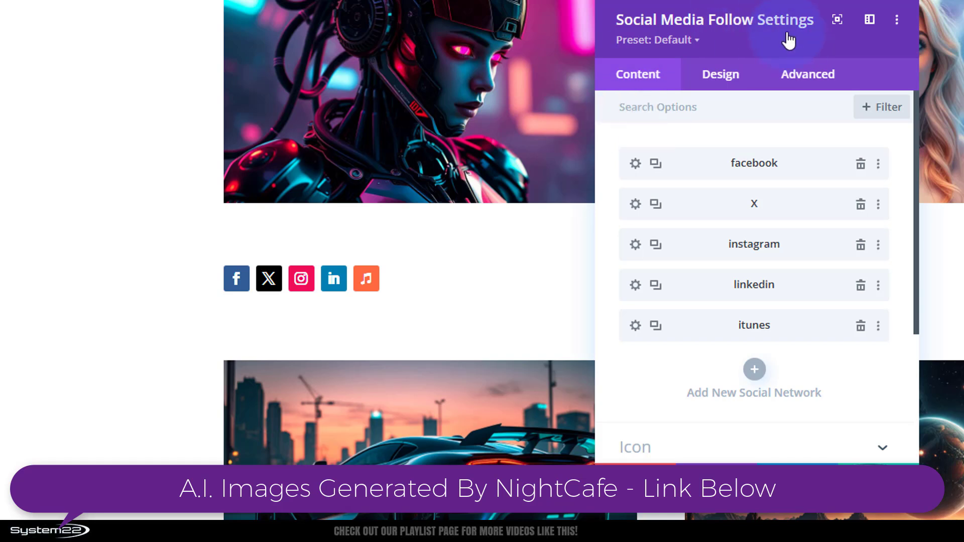
- Set the alignment of the Social Media Follow module to center
drag(826, 18, 963, 18)
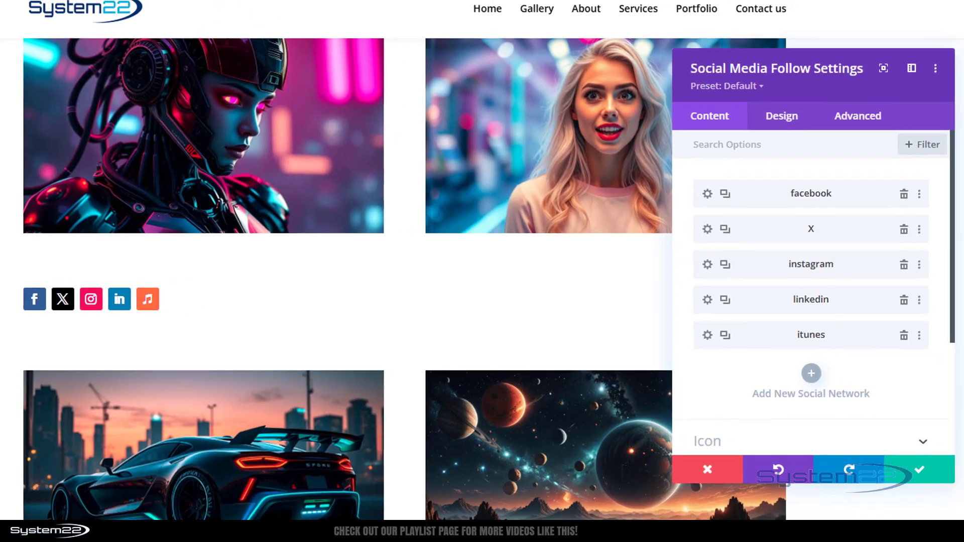
click(785, 121)
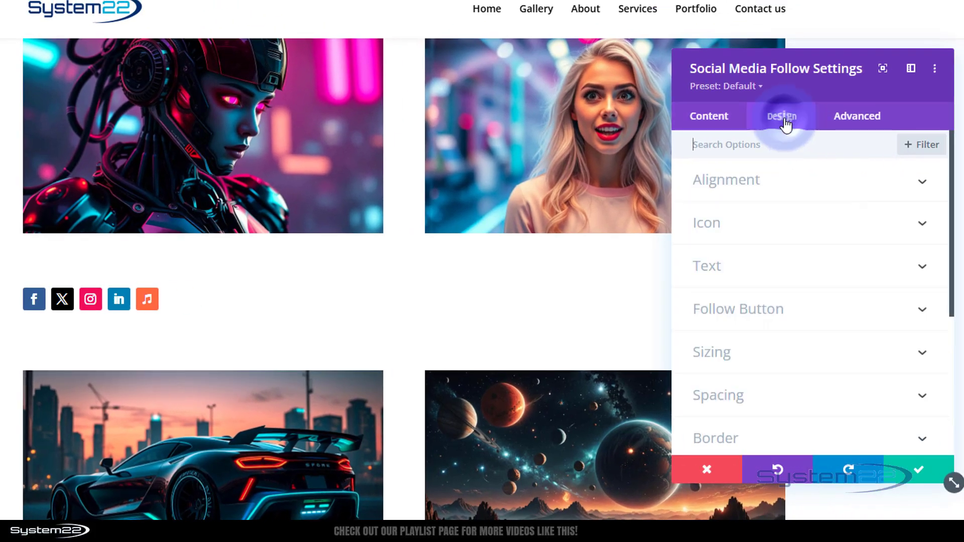
click(815, 181)
click(812, 232)
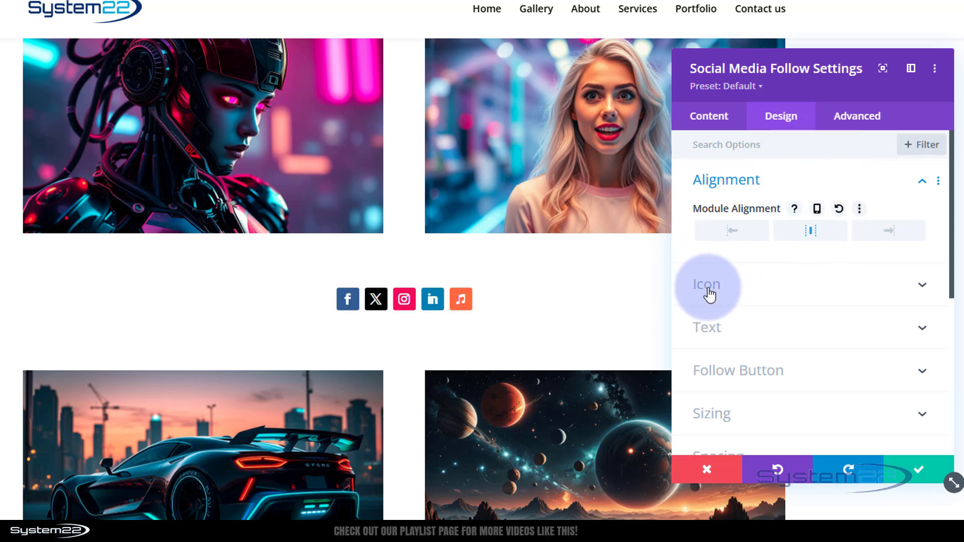
- Enable a custom icon size for the social icons and set the icon font size to 22px
click(748, 296)
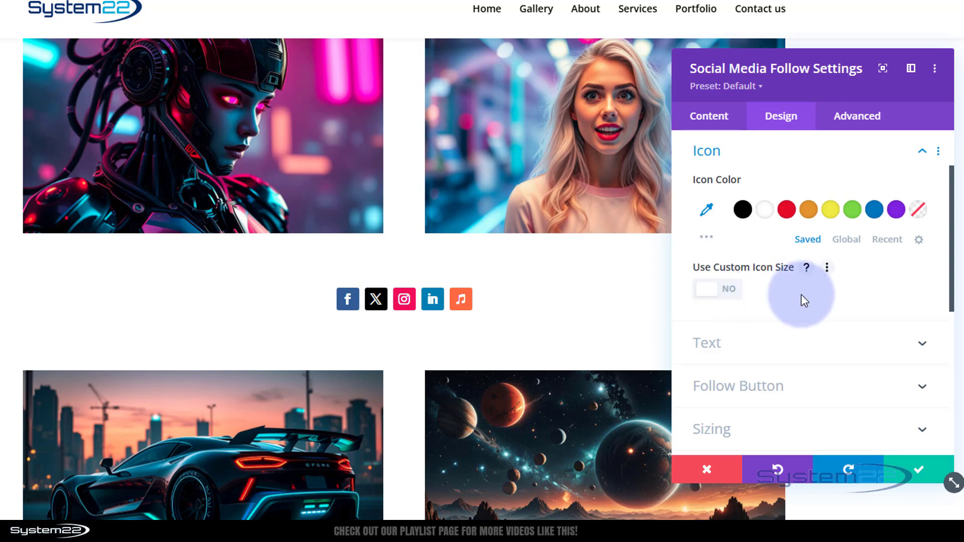
click(731, 296)
click(871, 345)
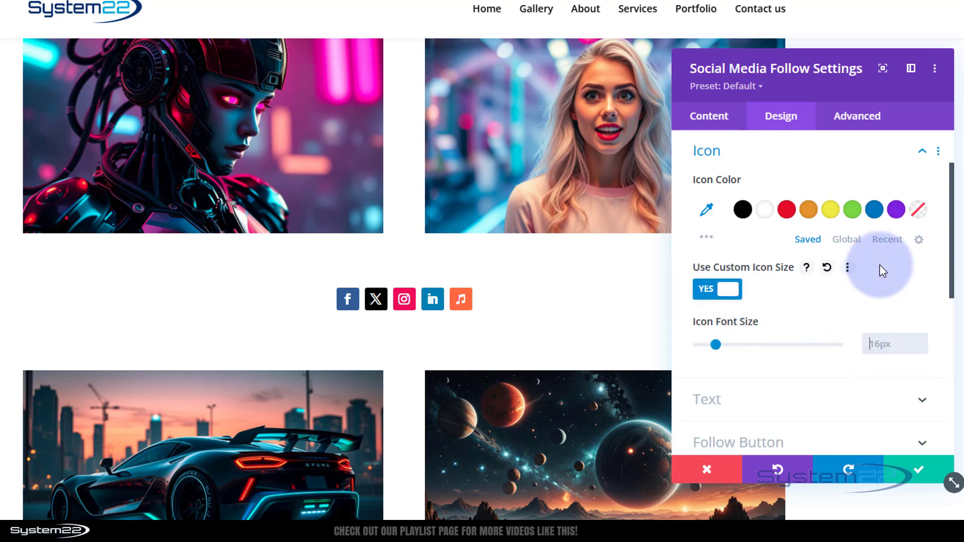
text(22px)
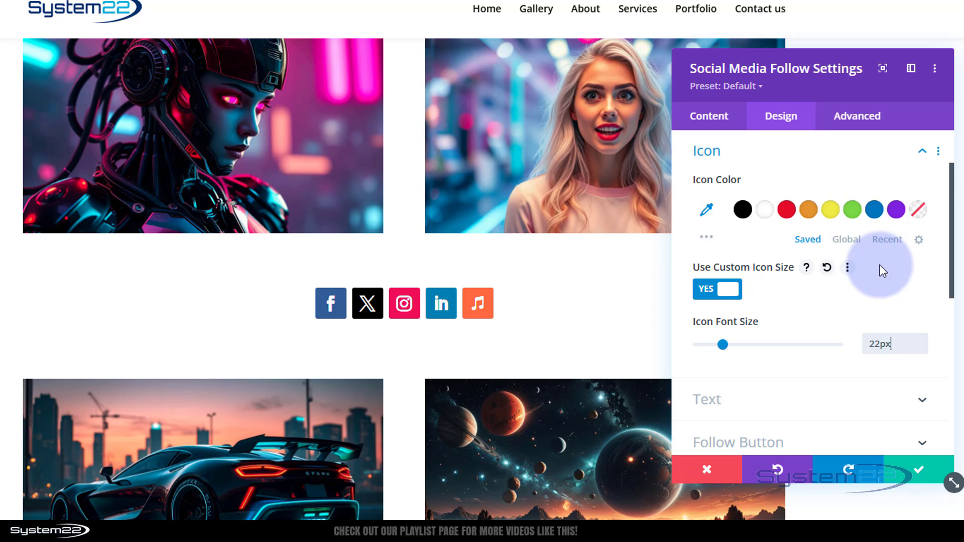
- Try 50% rounded corners on the social icons, and clear the value again
scroll(808, 258, down, 1)
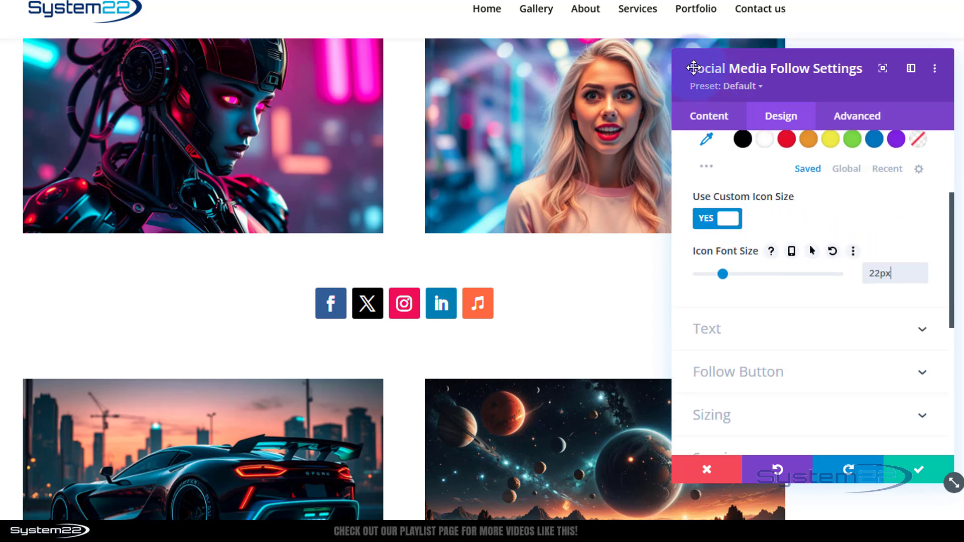
scroll(801, 285, down, 3)
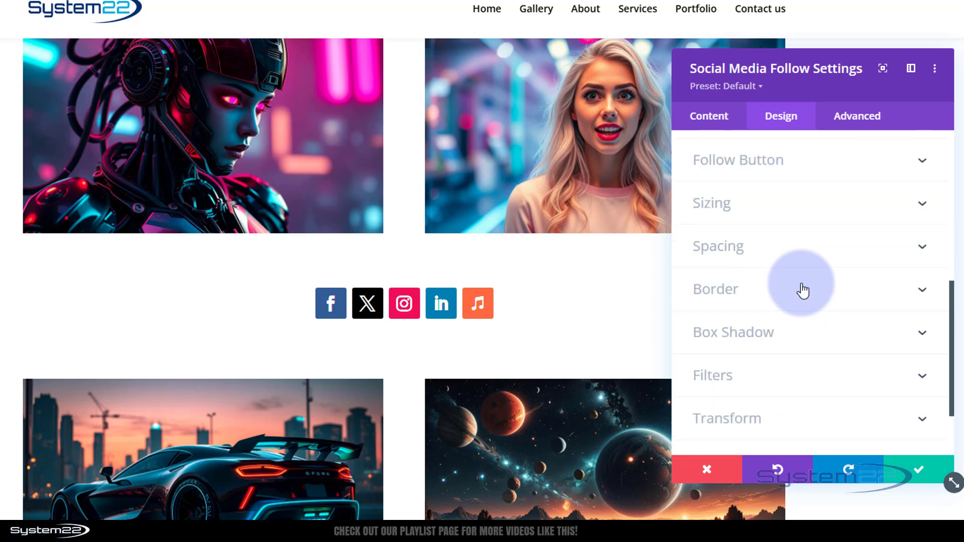
click(787, 294)
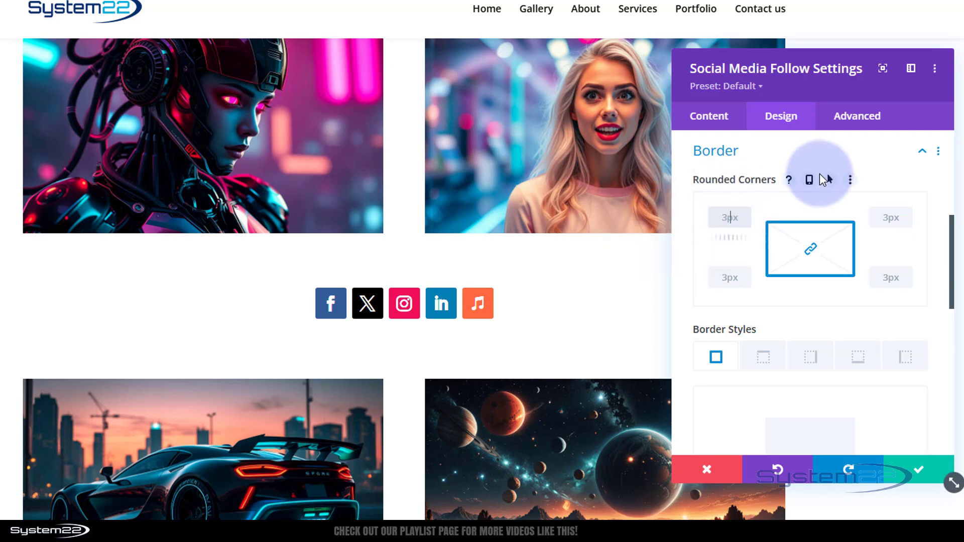
text(50%)
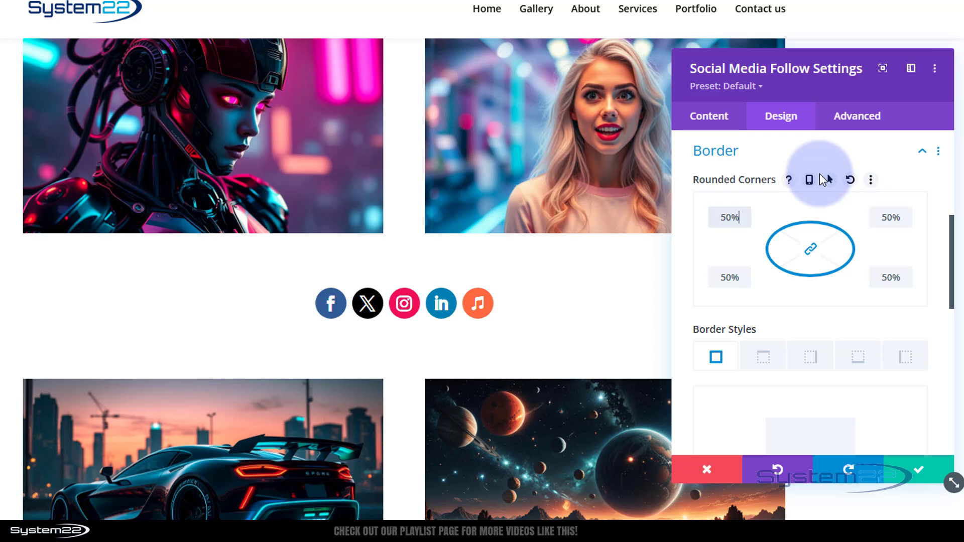
click(719, 218)
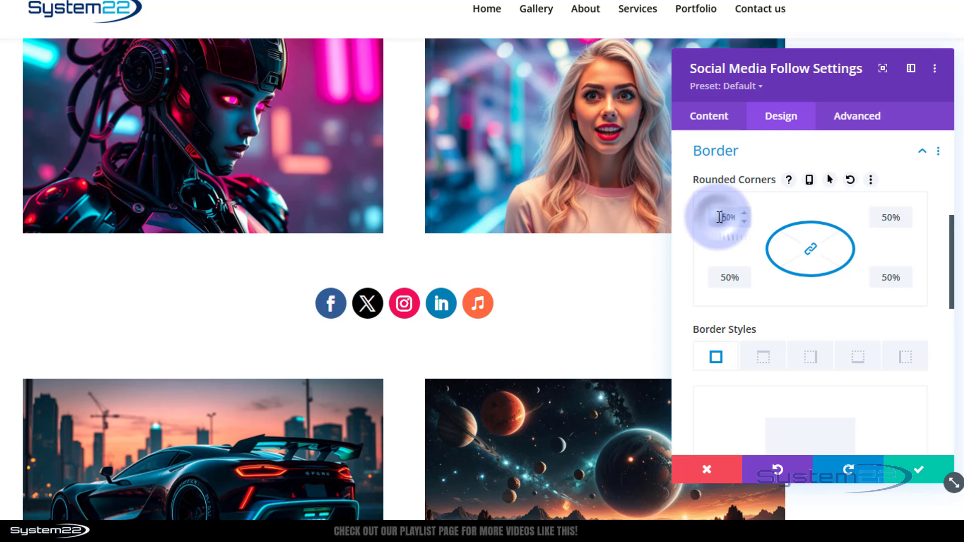
drag(719, 217, 760, 223)
key(BackSpace)
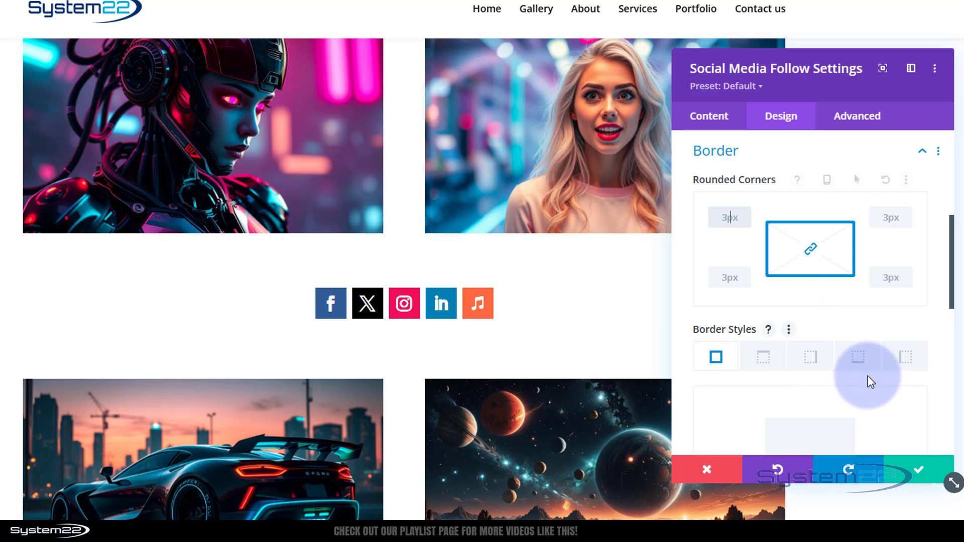
- Save the Social Media Follow module and open the settings of the row that contains the icons
click(923, 472)
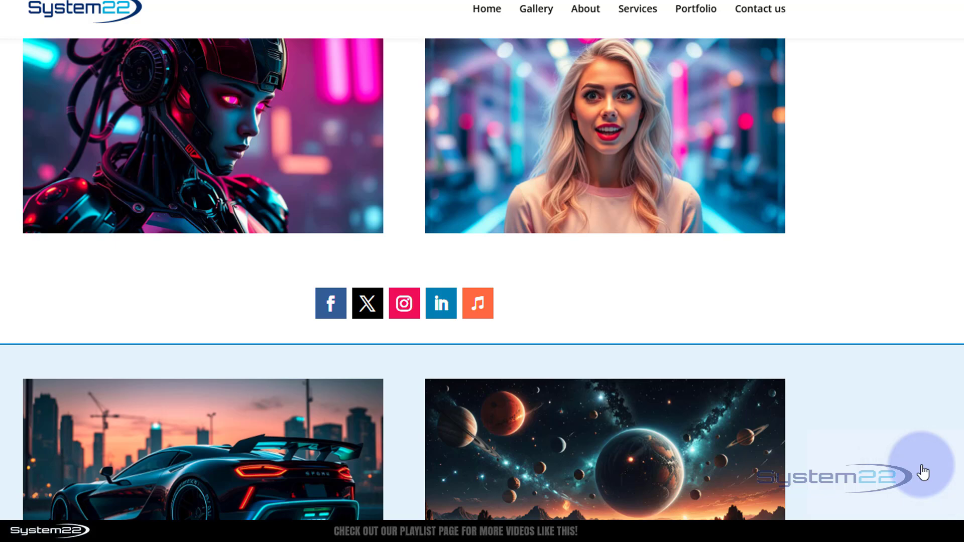
scroll(727, 294, down, 5)
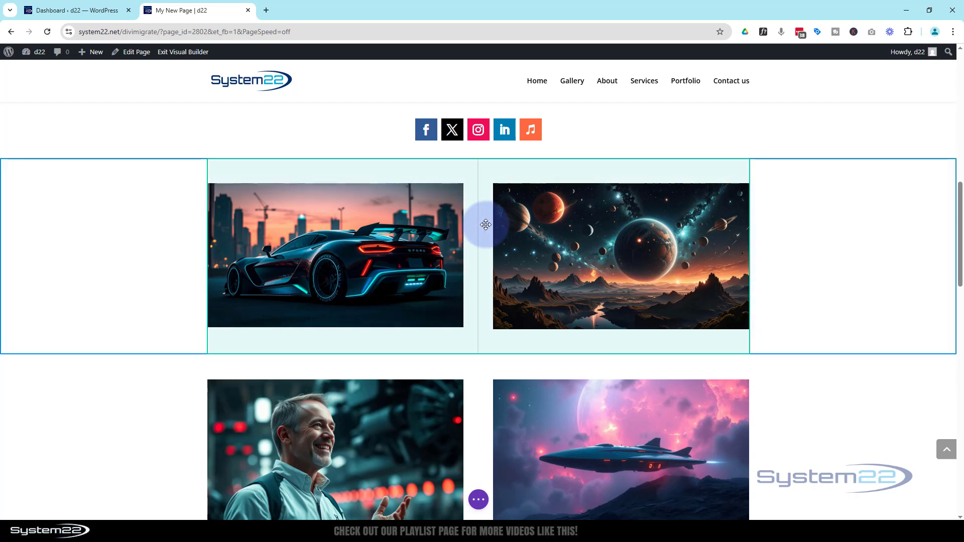
scroll(485, 227, up, 2)
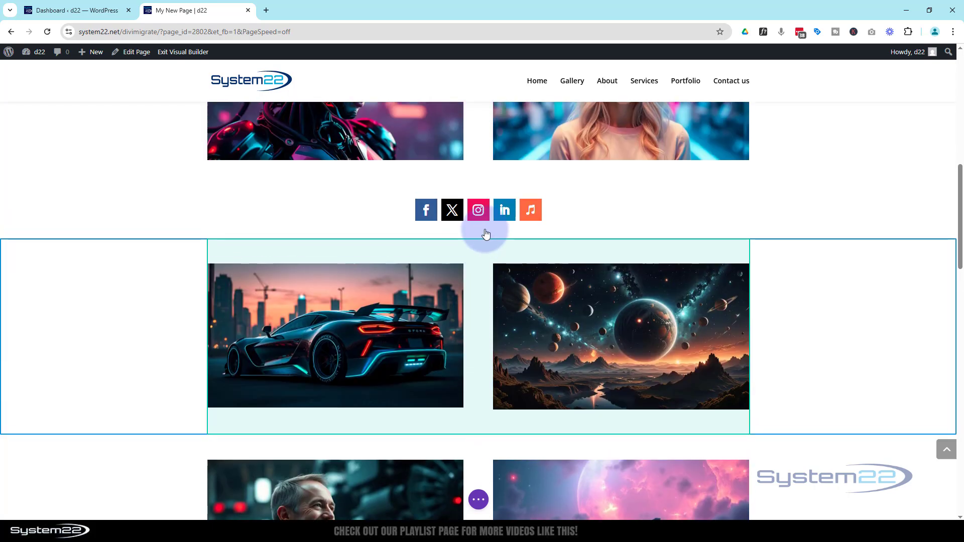
scroll(486, 229, down, 1)
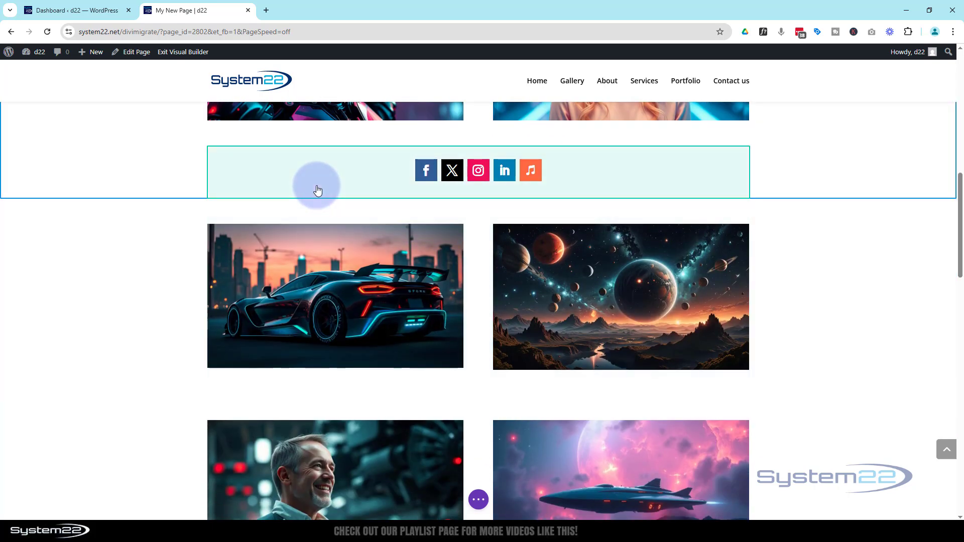
click(315, 182)
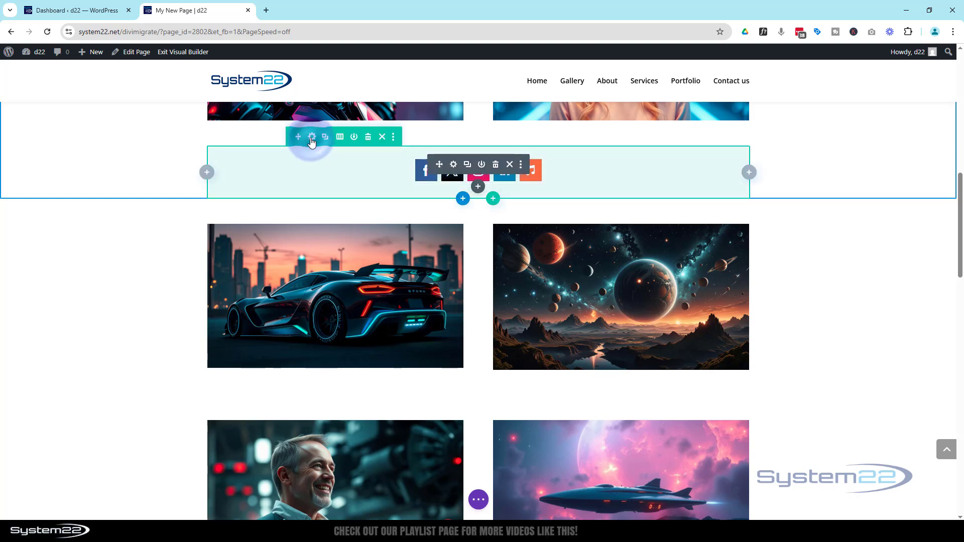
click(312, 137)
click(330, 157)
click(445, 215)
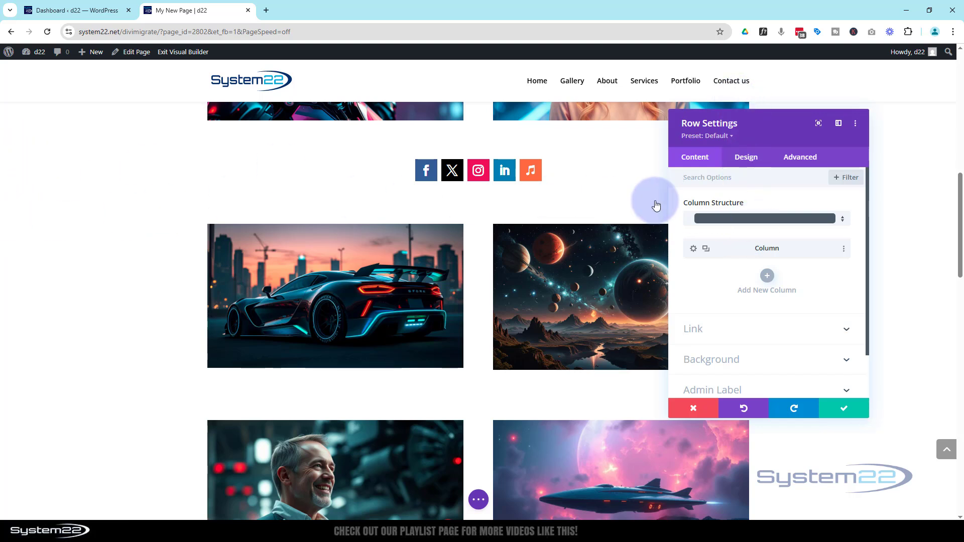
- Give the row that contains the social icons a blue background color
click(747, 159)
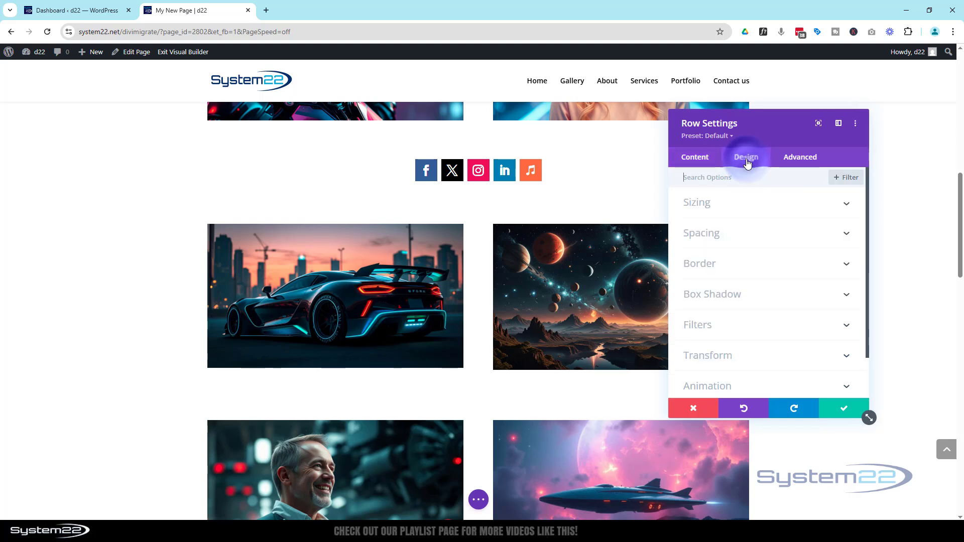
click(756, 213)
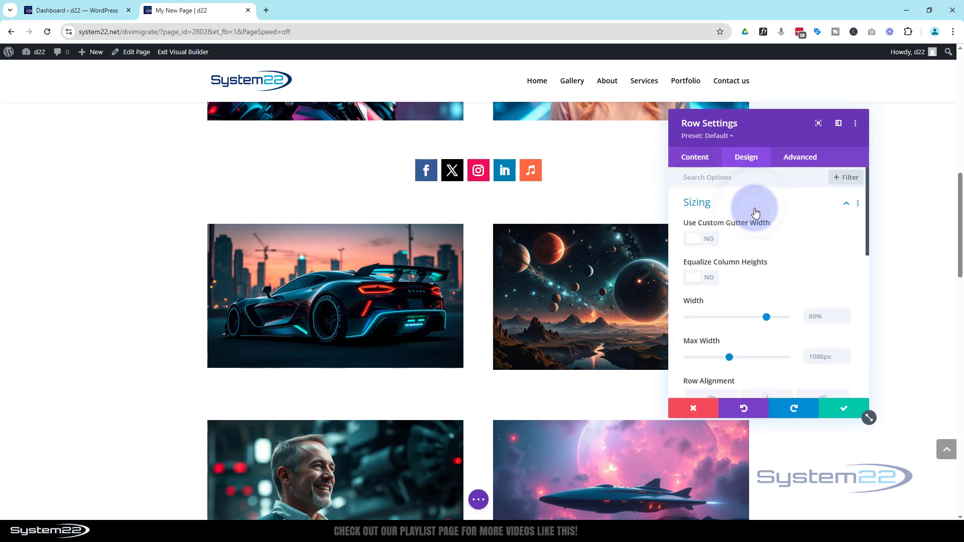
click(691, 157)
click(726, 359)
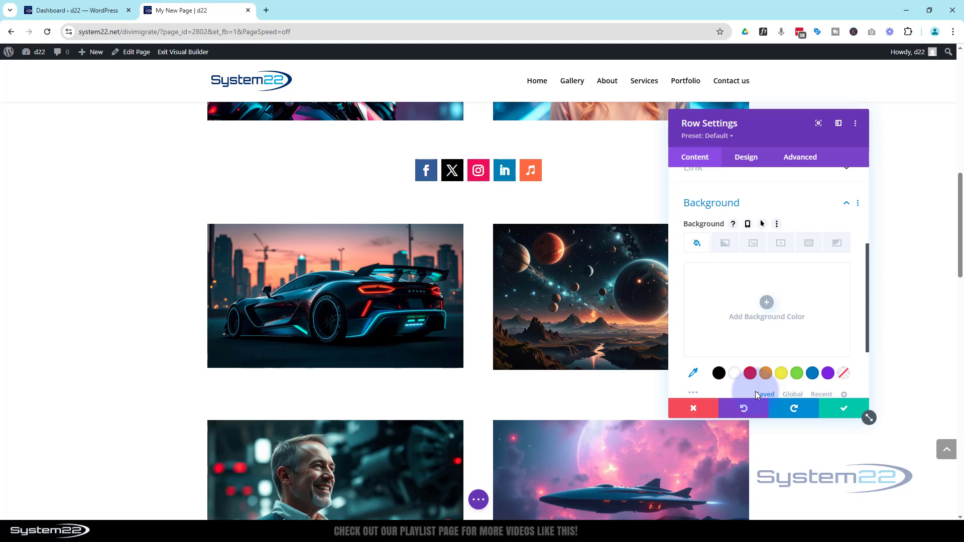
click(814, 374)
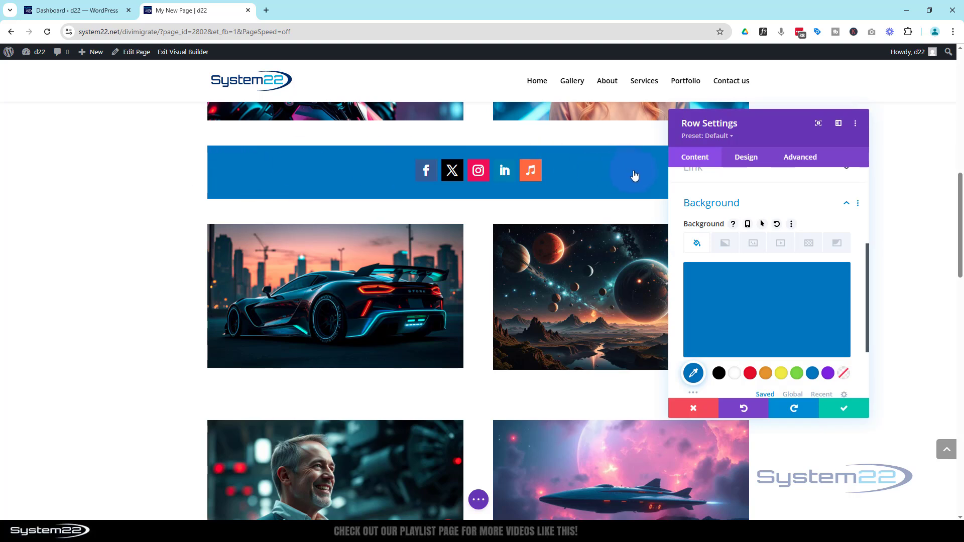
- Set both the width and the max width of the icon row to 100%
drag(775, 126, 725, 136)
click(702, 174)
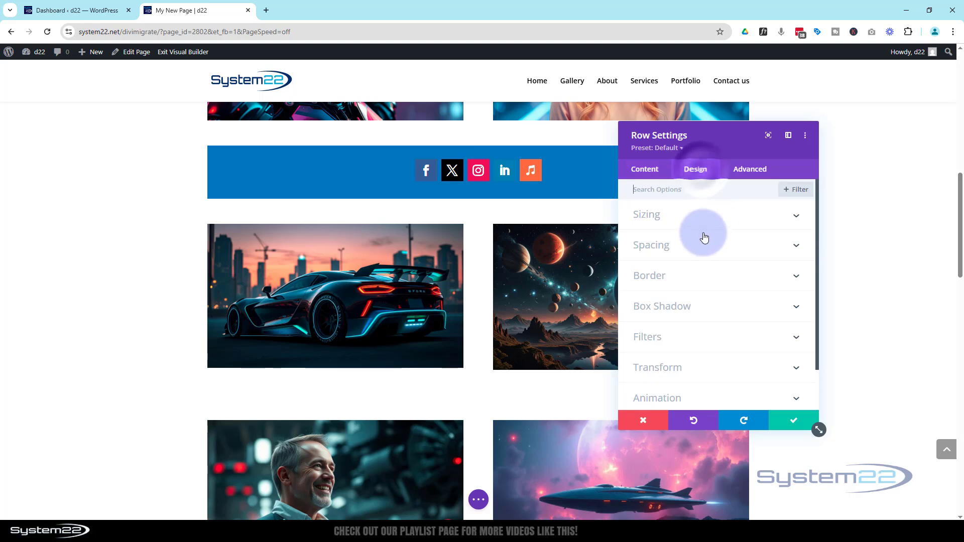
click(704, 216)
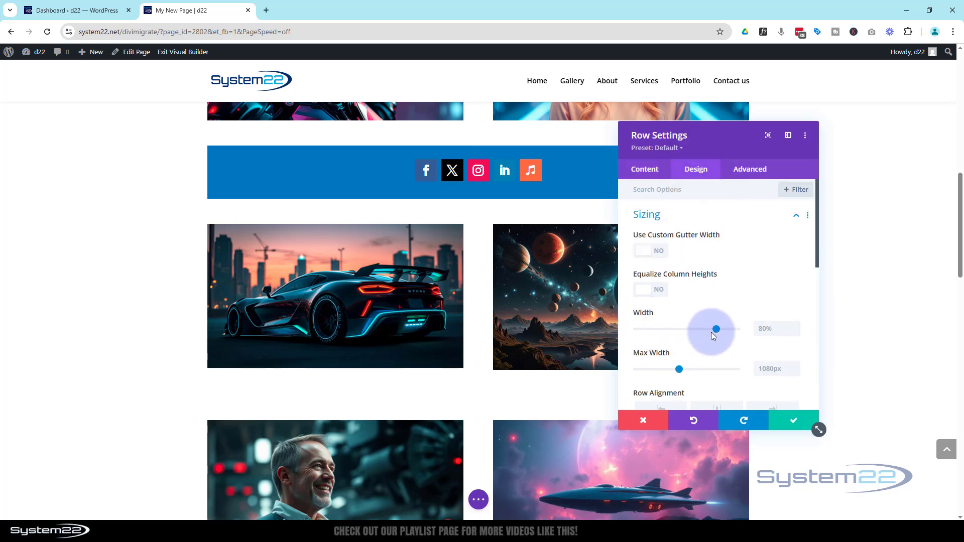
drag(748, 331, 739, 327)
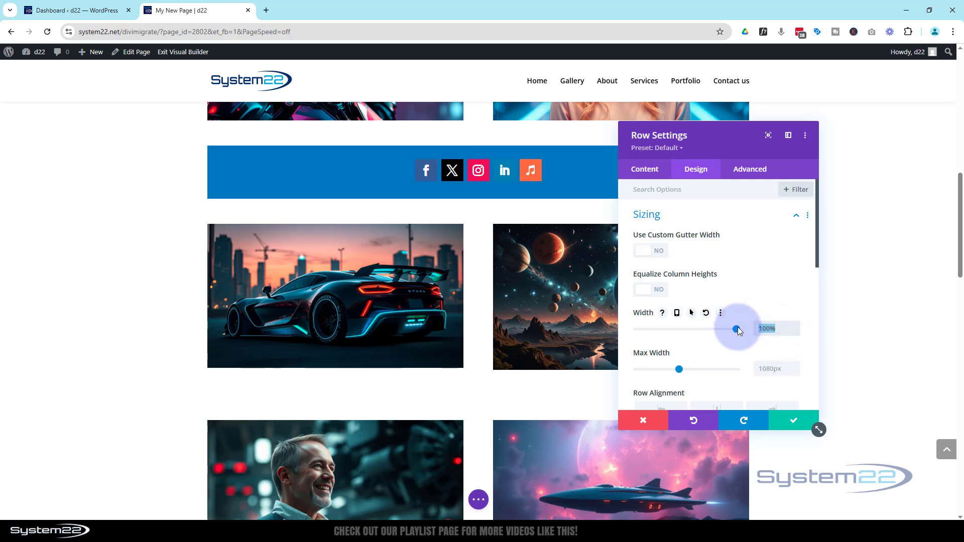
click(767, 368)
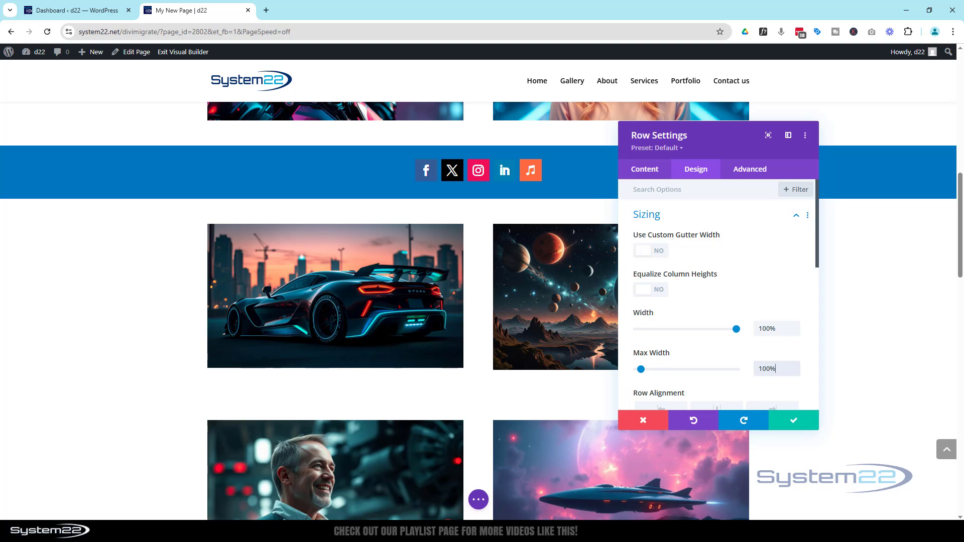
- Remove the blue background color from the icon row
click(645, 171)
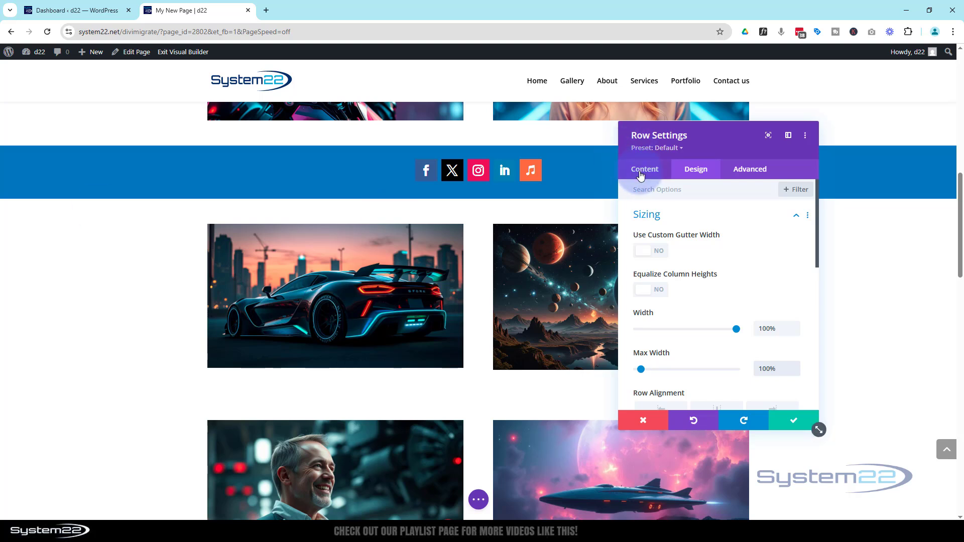
click(661, 372)
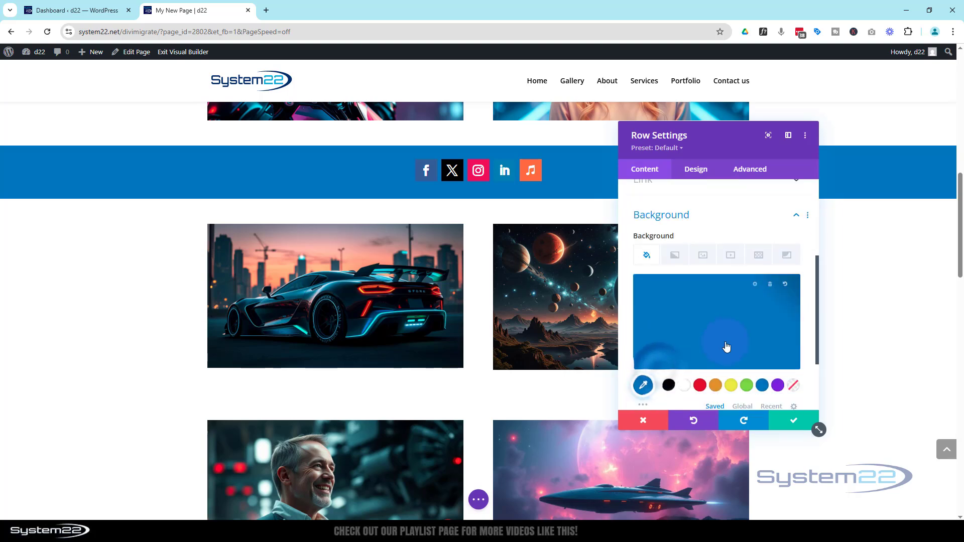
click(771, 292)
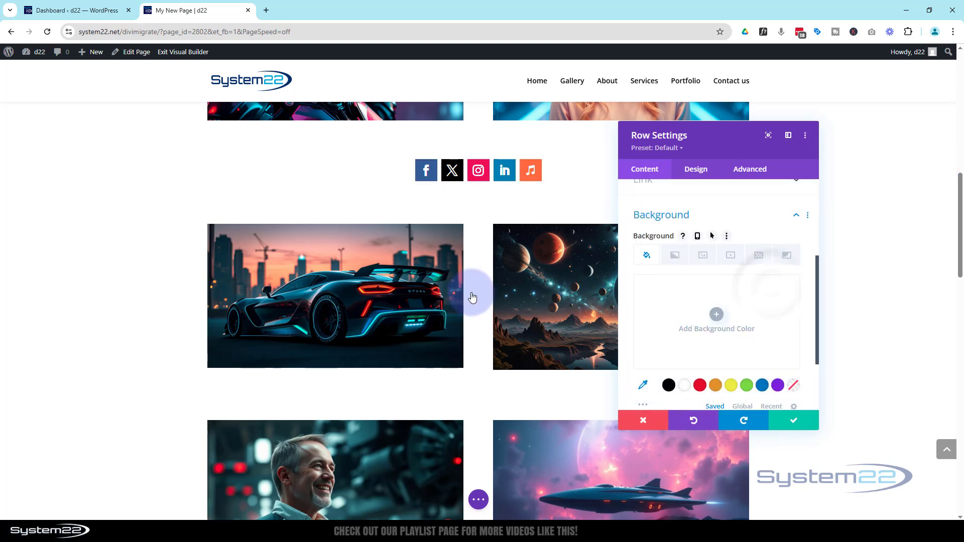
- Set the icon row's sticky position to Stick to Top and check how it behaves while the page scrolls
scroll(354, 170, down, 2)
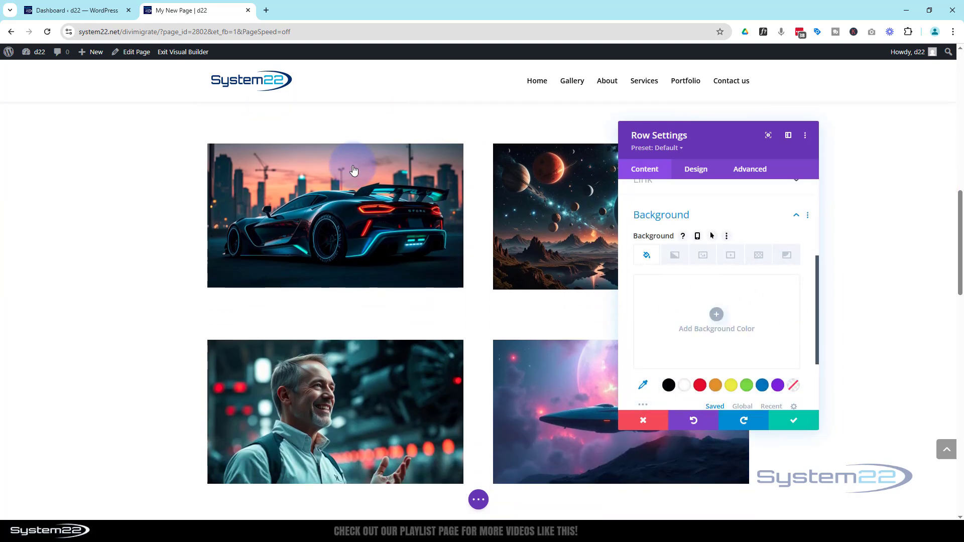
scroll(354, 170, up, 3)
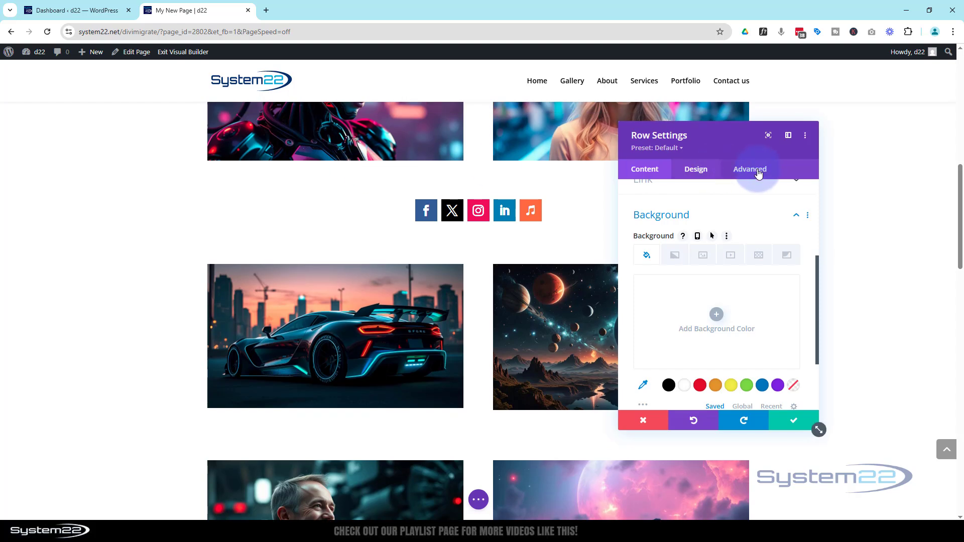
click(759, 172)
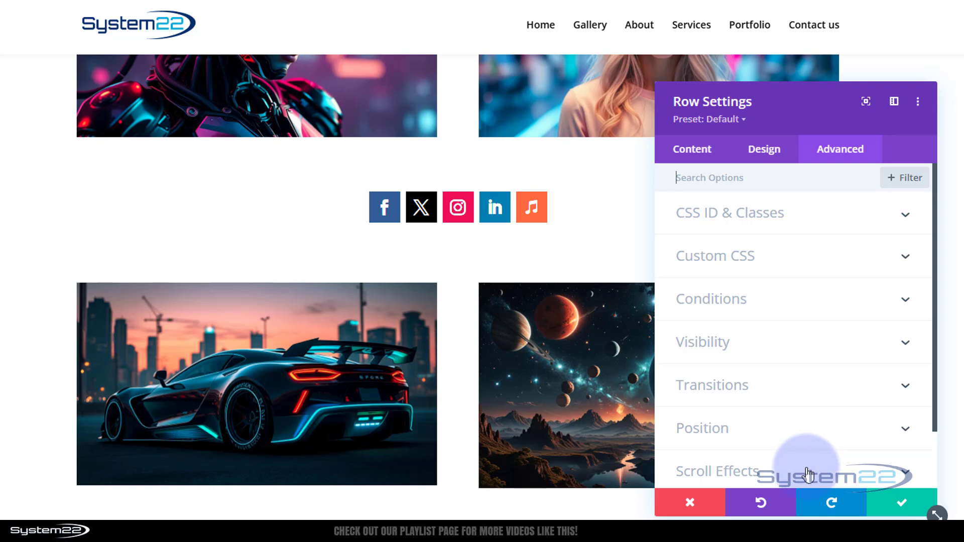
click(808, 473)
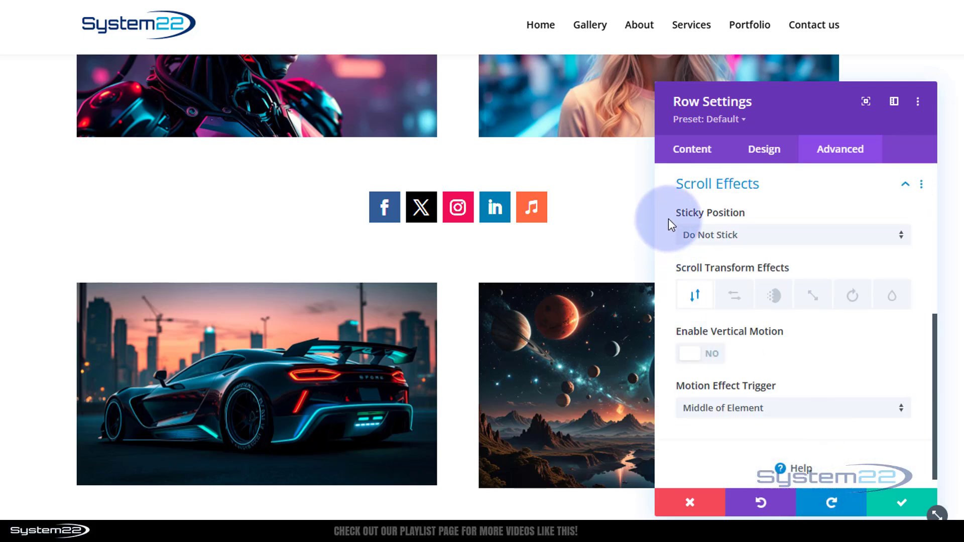
mouse_move(679, 213)
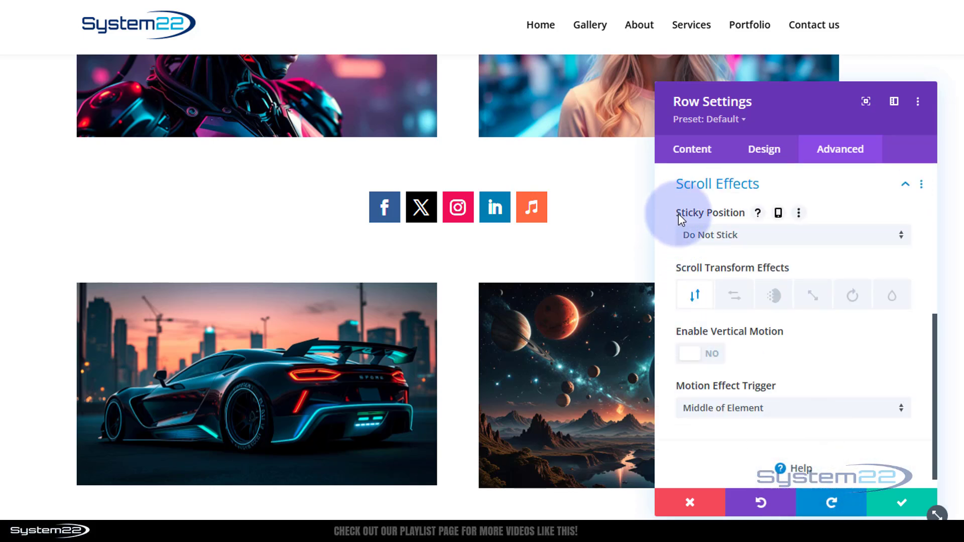
click(751, 235)
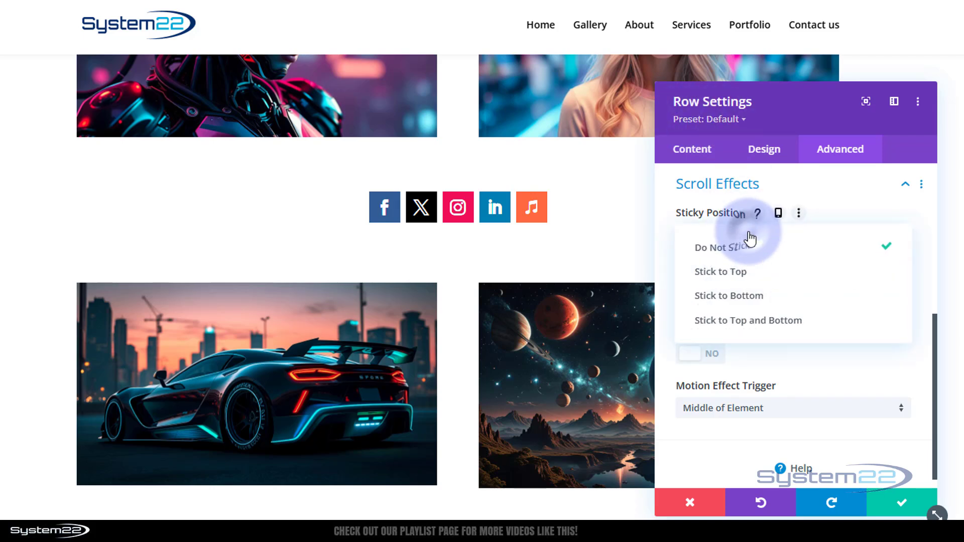
click(728, 273)
scroll(458, 372, down, 3)
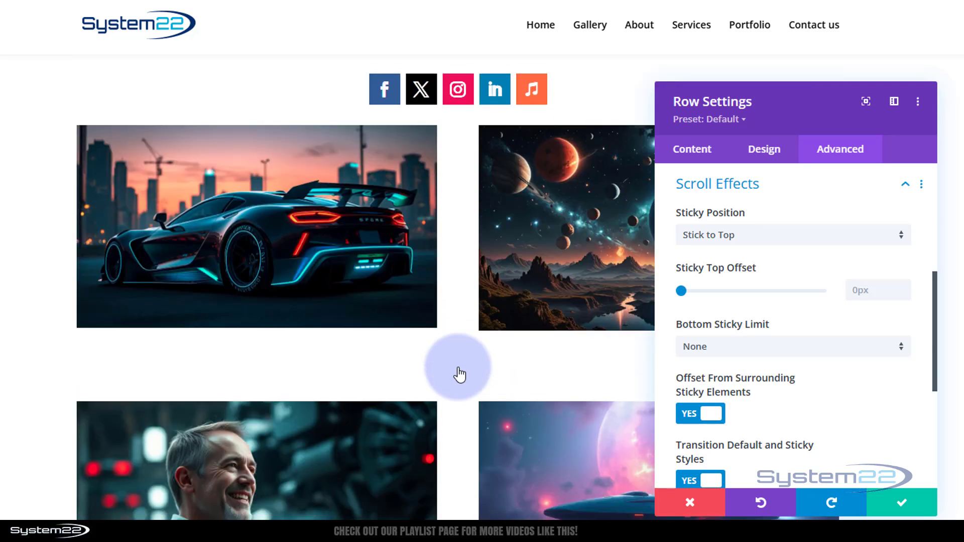
scroll(460, 374, down, 4)
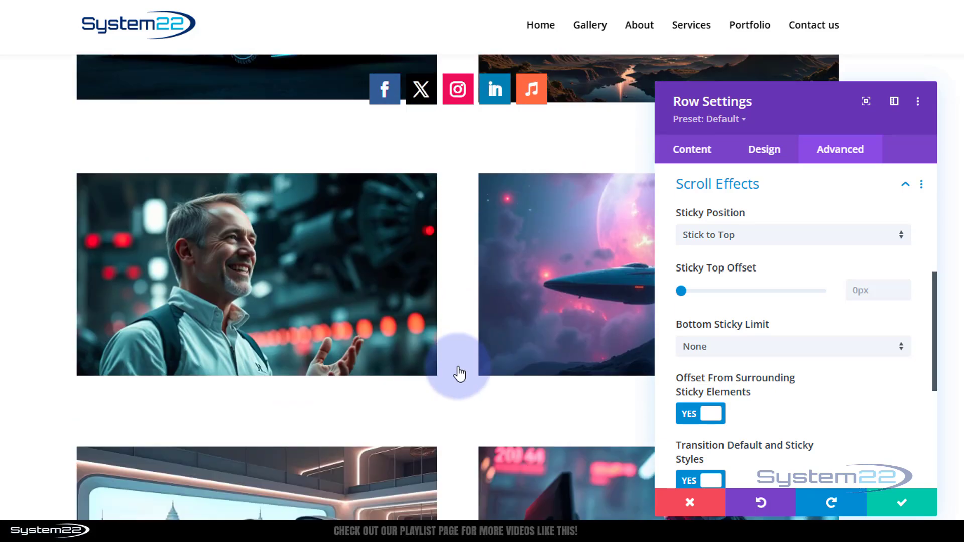
scroll(460, 375, down, 6)
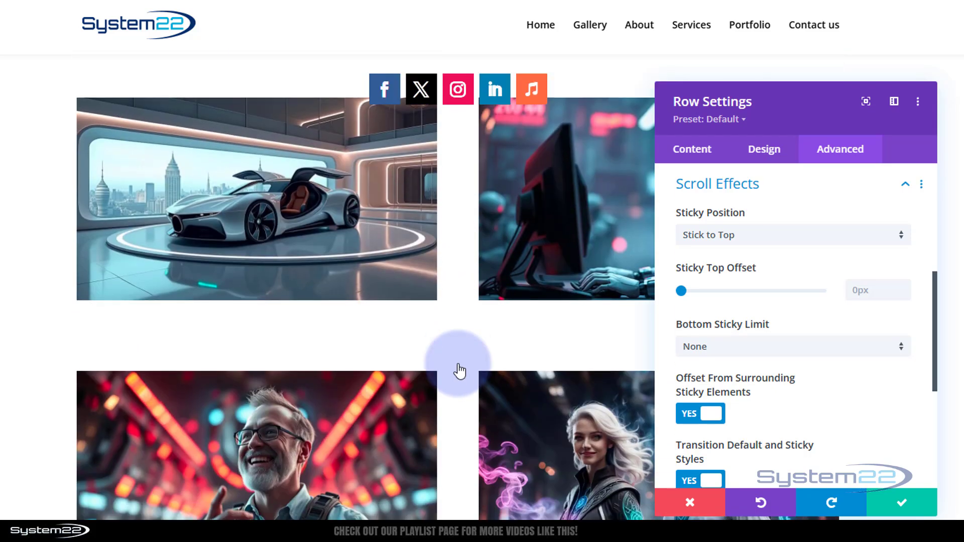
scroll(460, 372, up, 10)
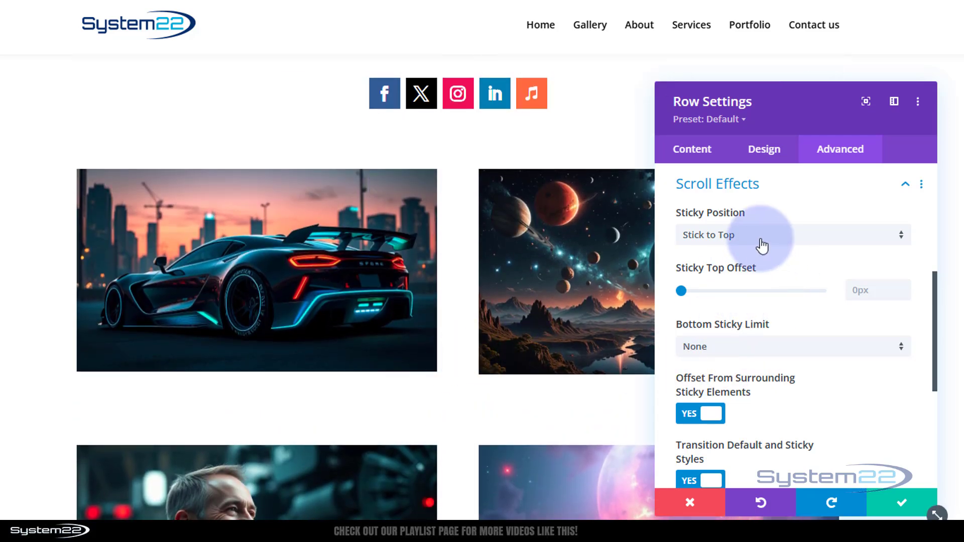
- Try Stick to Bottom as the icon row's sticky position and test it by scrolling the page
click(763, 245)
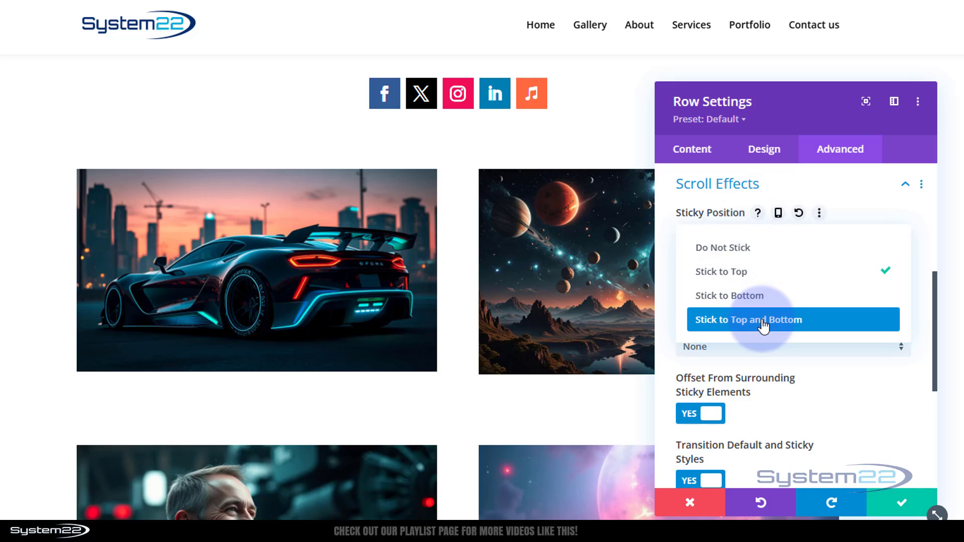
click(747, 296)
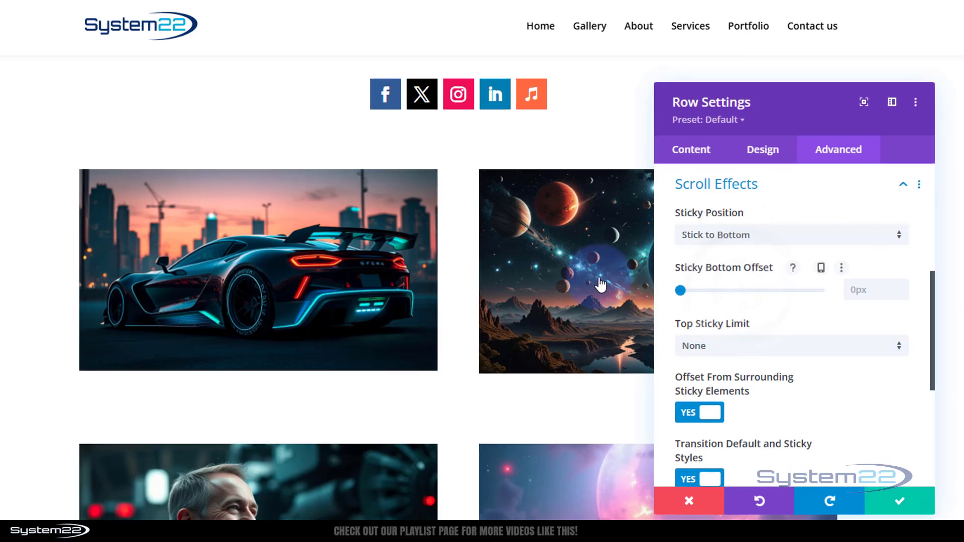
scroll(588, 250, down, 5)
scroll(587, 248, up, 8)
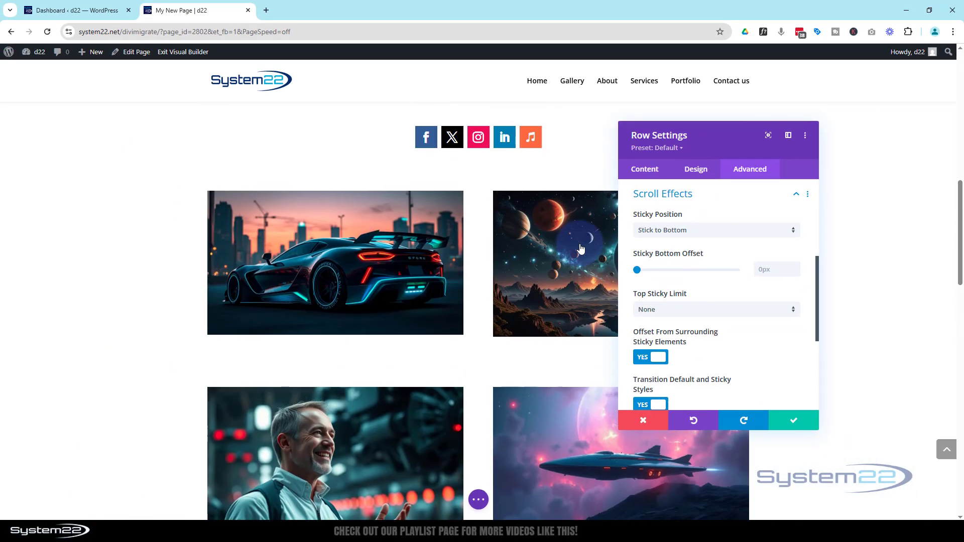
scroll(580, 244, up, 8)
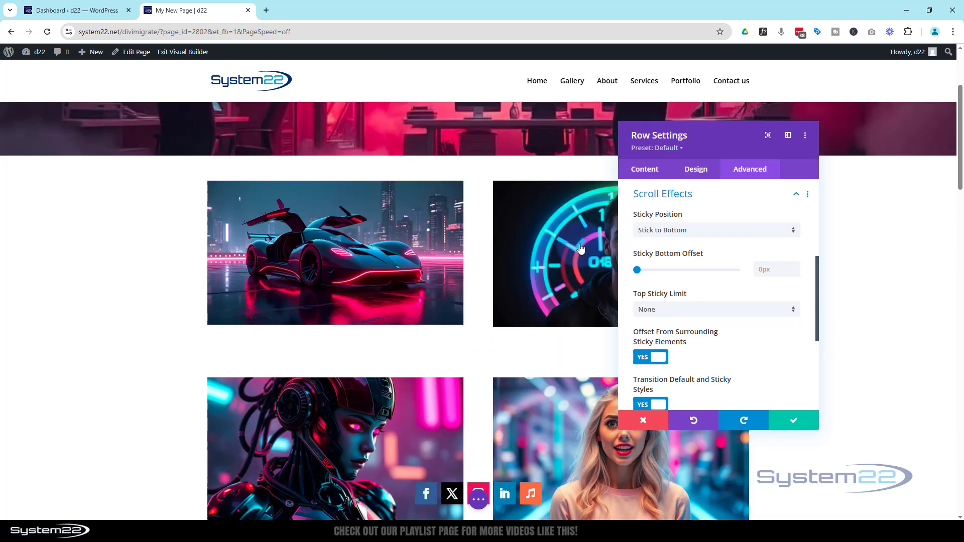
scroll(581, 249, up, 1)
scroll(580, 244, down, 10)
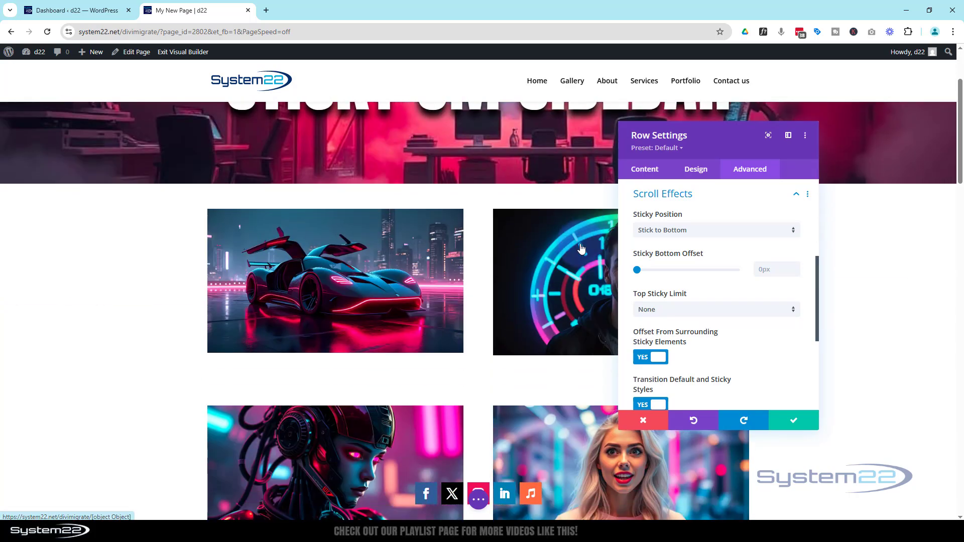
scroll(582, 249, down, 1)
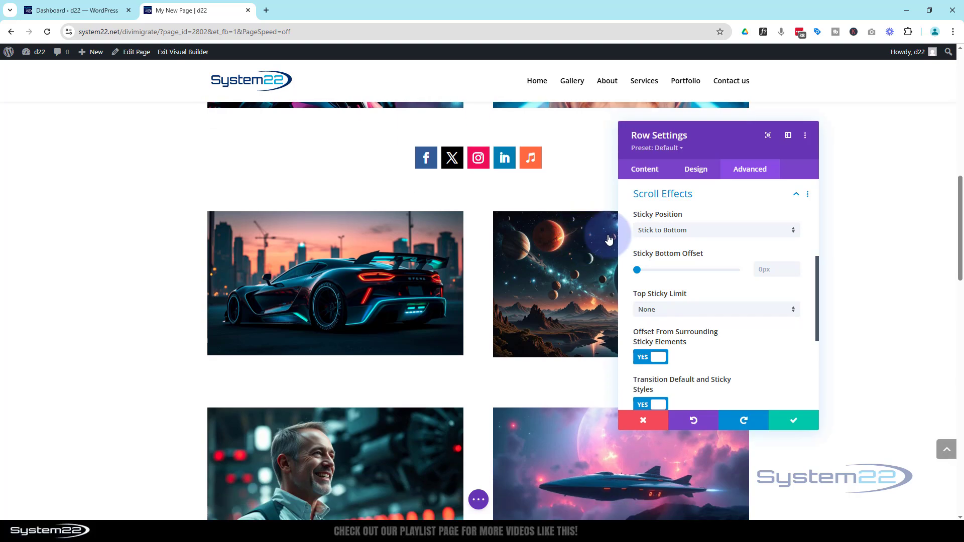
- Switch the icon row's sticky position back to Stick to Top and bring the row into its sticky state
click(702, 232)
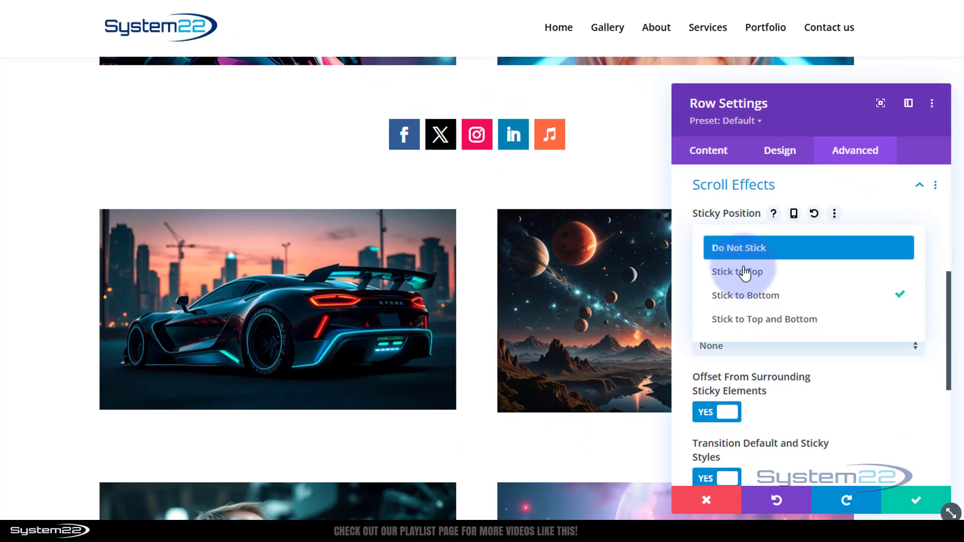
click(727, 267)
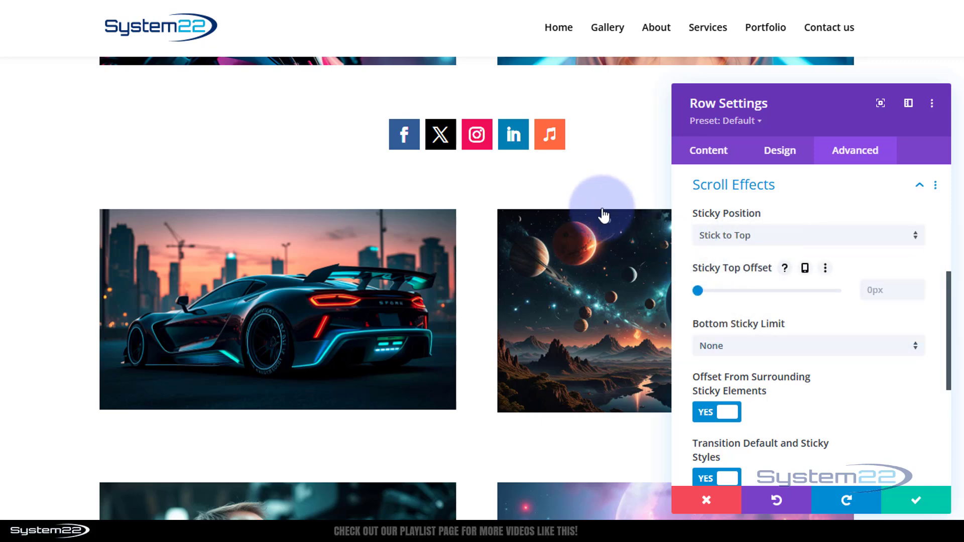
scroll(605, 214, down, 4)
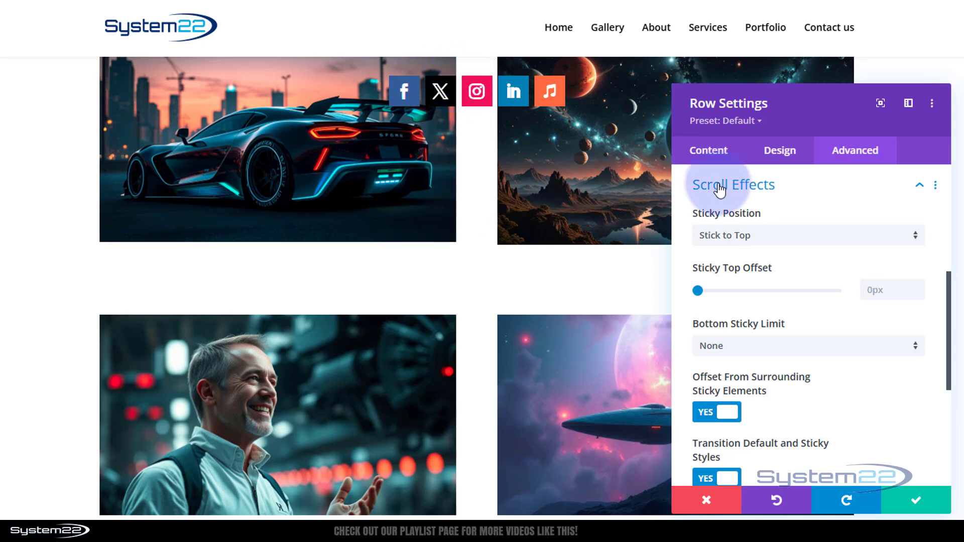
- Enable sticky styling for the row's width and set the sticky width to 50px
click(782, 156)
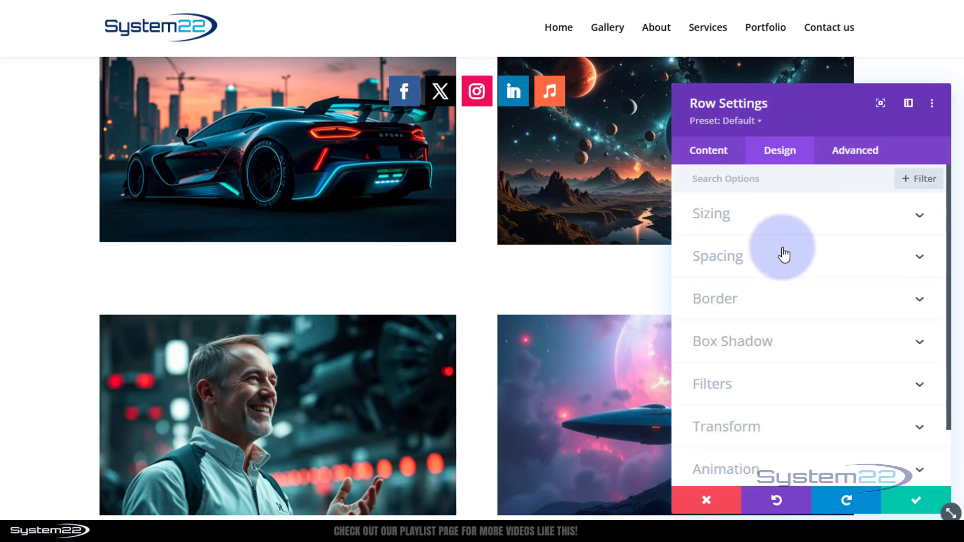
click(786, 226)
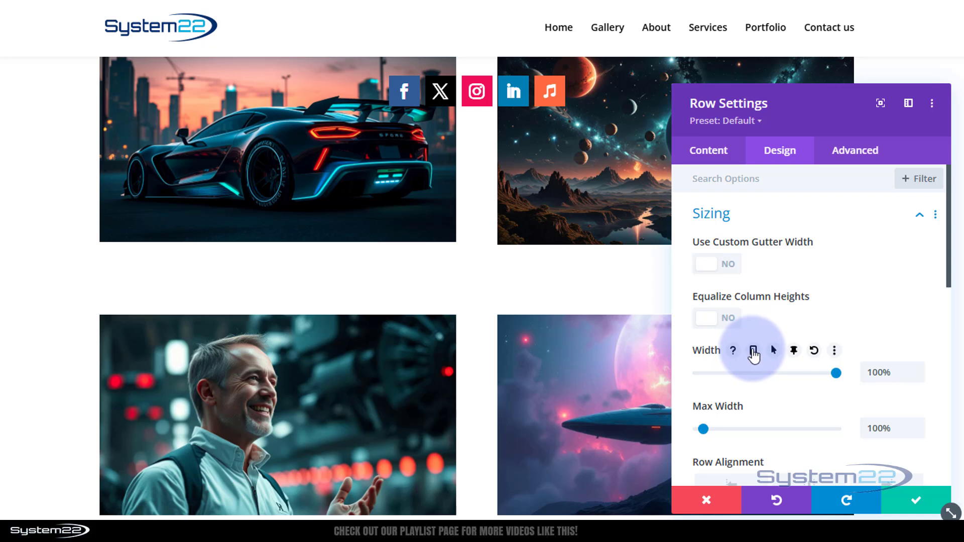
click(795, 351)
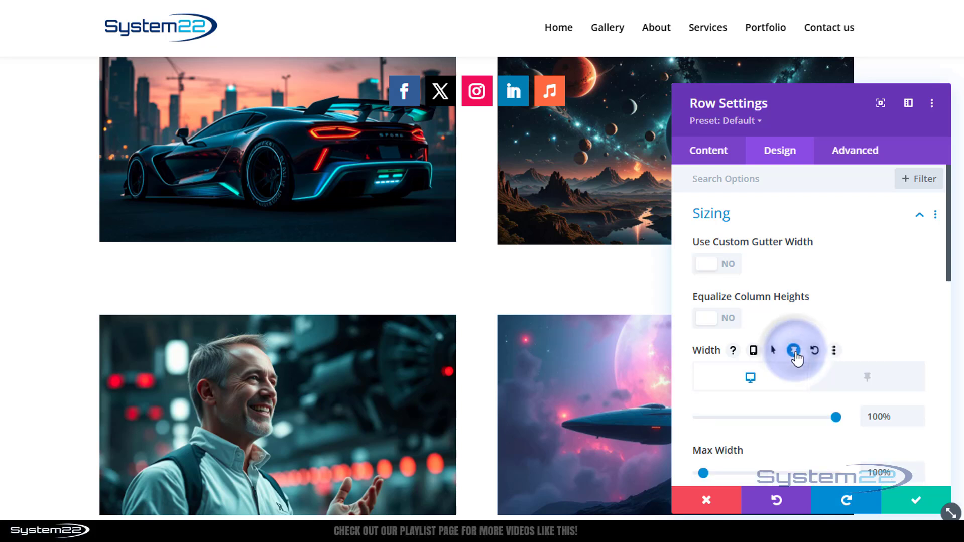
click(863, 383)
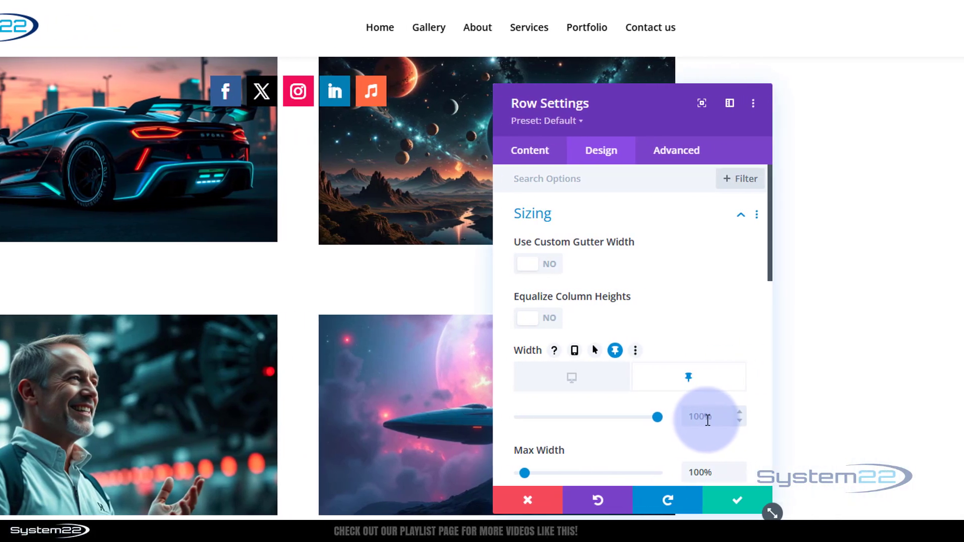
click(705, 417)
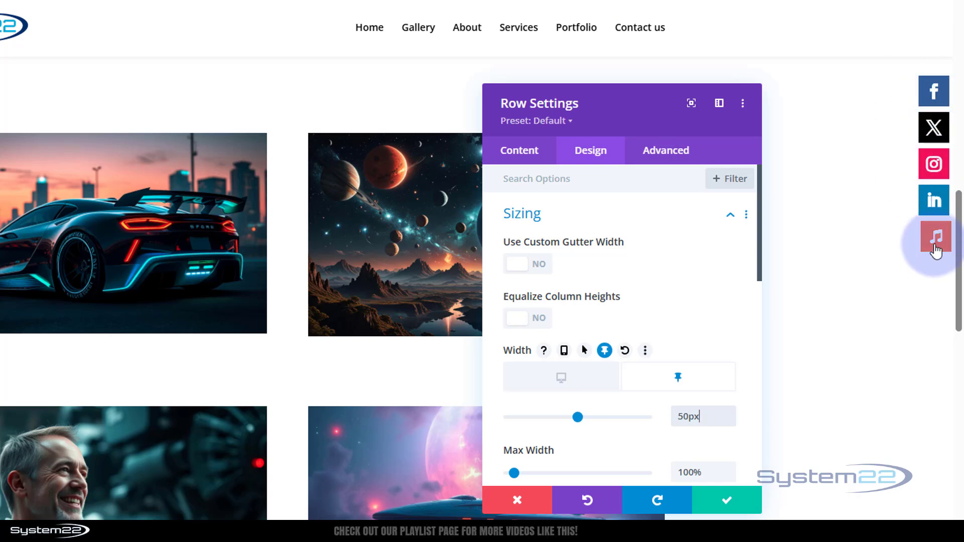
- Review the remaining sizing options of the icon row and save the row settings
scroll(910, 85, down, 1)
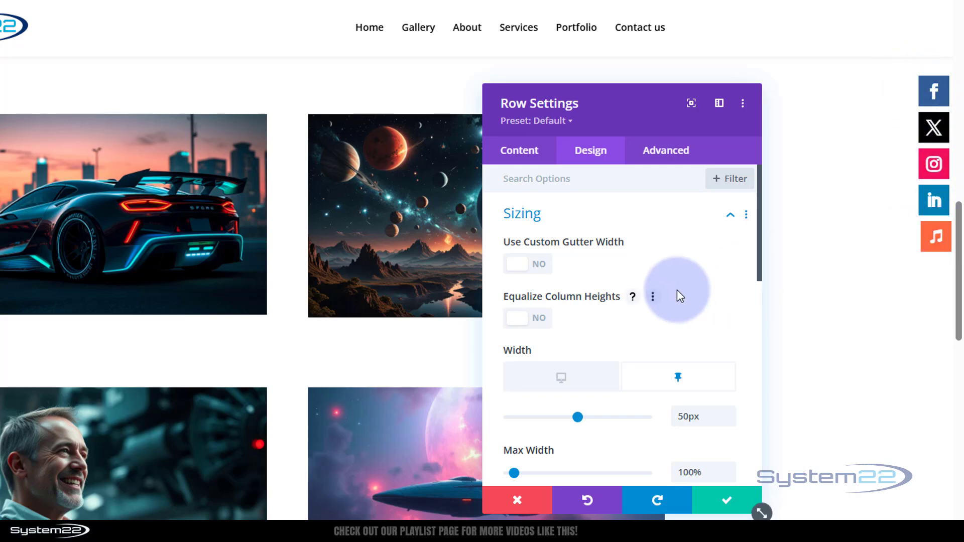
scroll(677, 290, down, 3)
scroll(677, 291, down, 2)
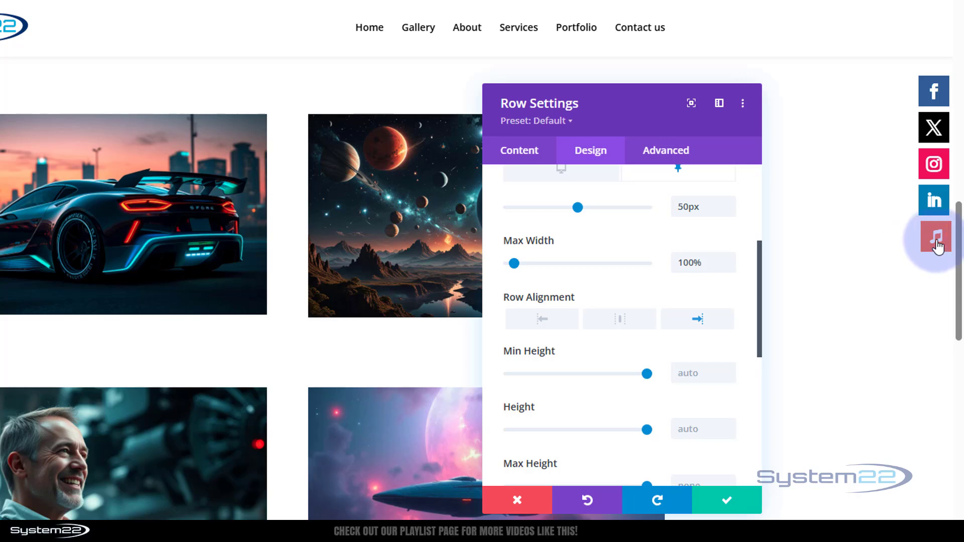
click(728, 502)
- Open the Social Media Follow module's itunes network settings and expand its spacing design options
scroll(728, 509, up, 3)
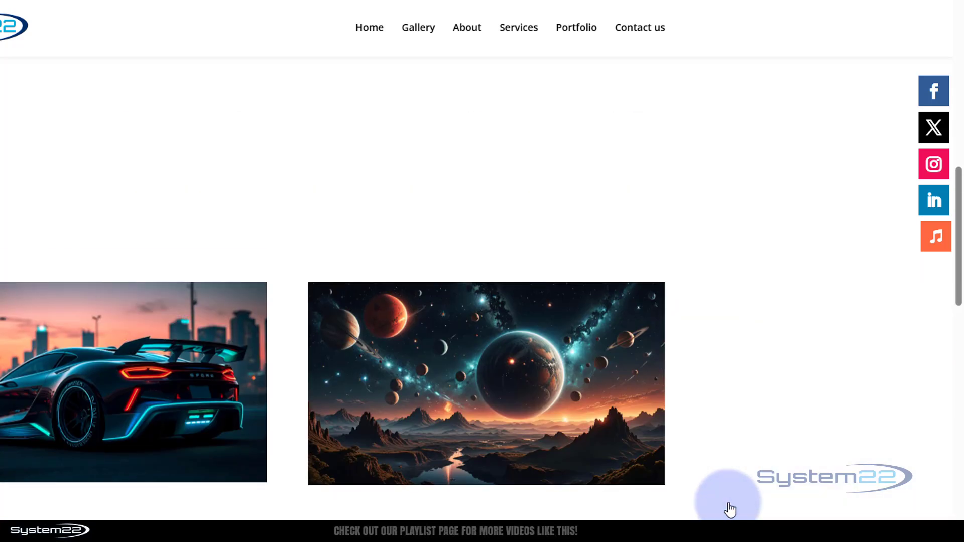
scroll(730, 509, up, 5)
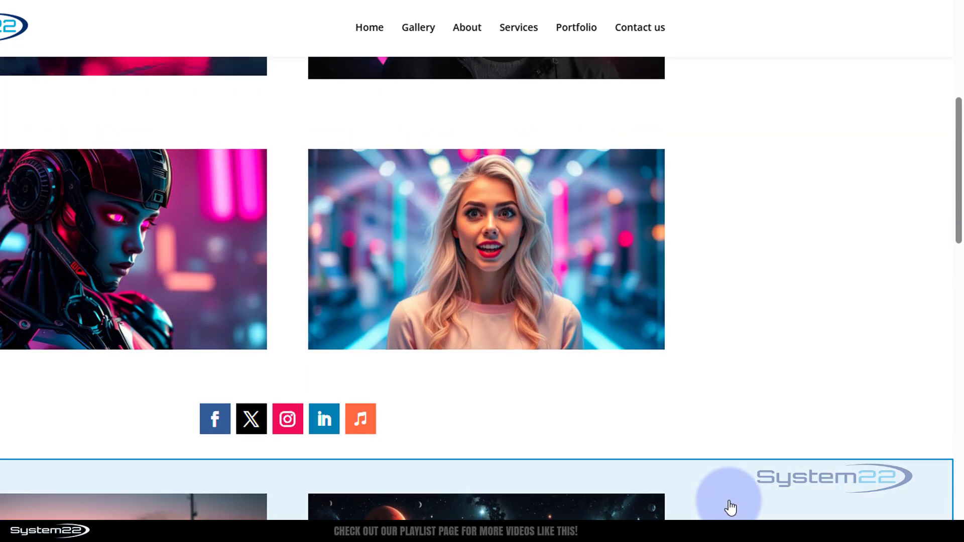
click(295, 438)
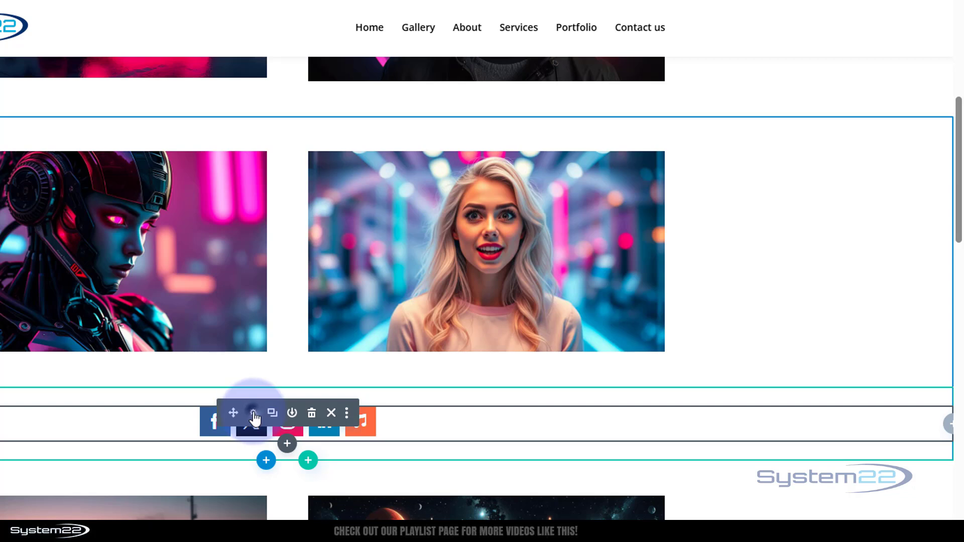
click(254, 413)
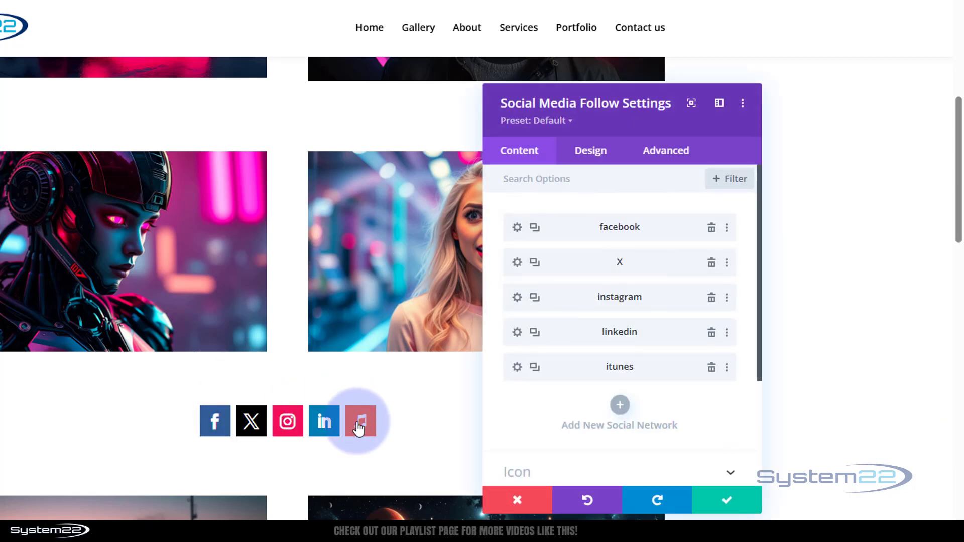
click(517, 367)
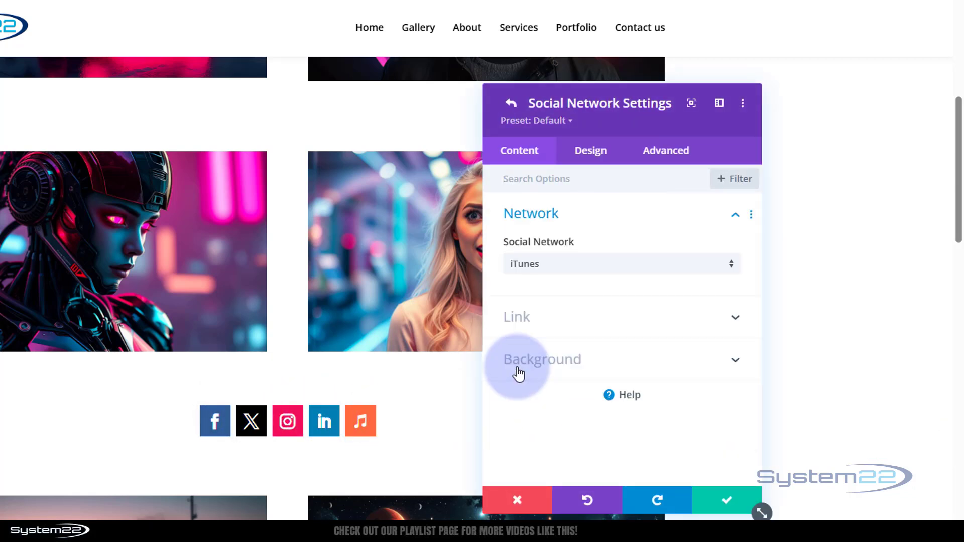
click(596, 157)
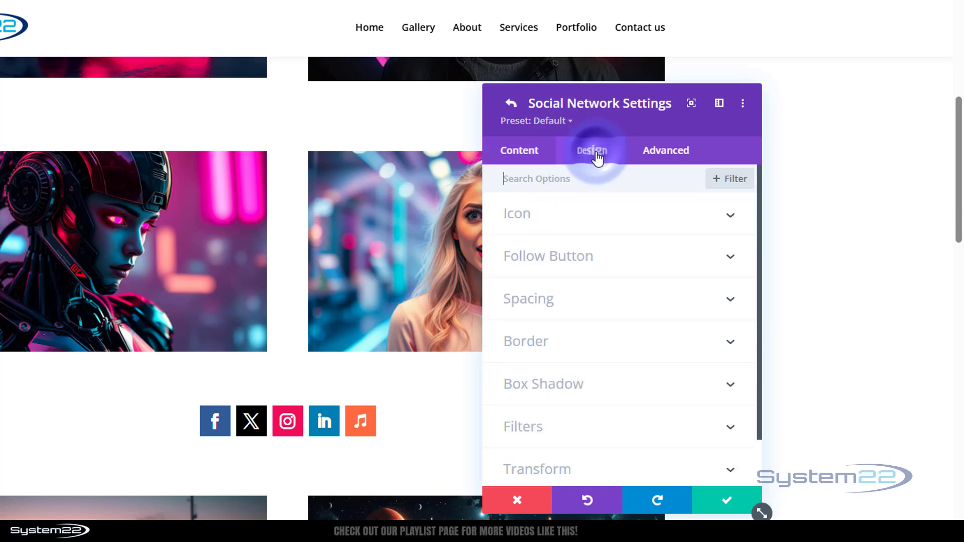
click(609, 312)
click(626, 427)
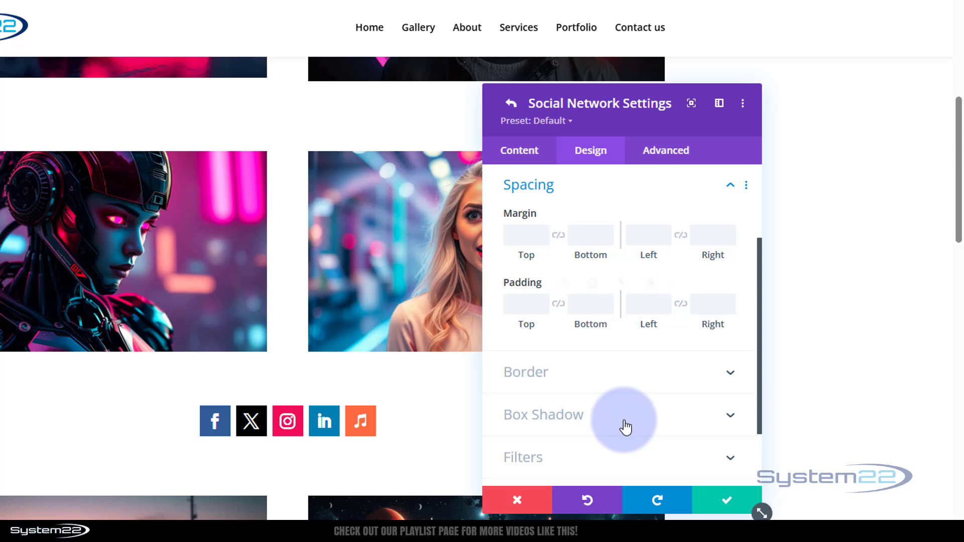
click(241, 401)
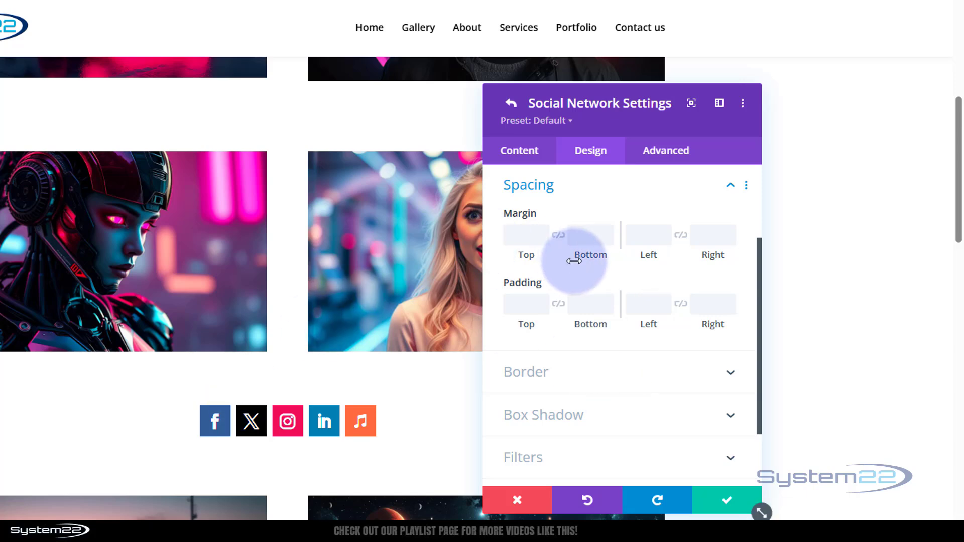
- Bring the icon row into its sticky state and enable sticky styling for the itunes icon's margin
scroll(173, 301, down, 5)
mouse_move(524, 217)
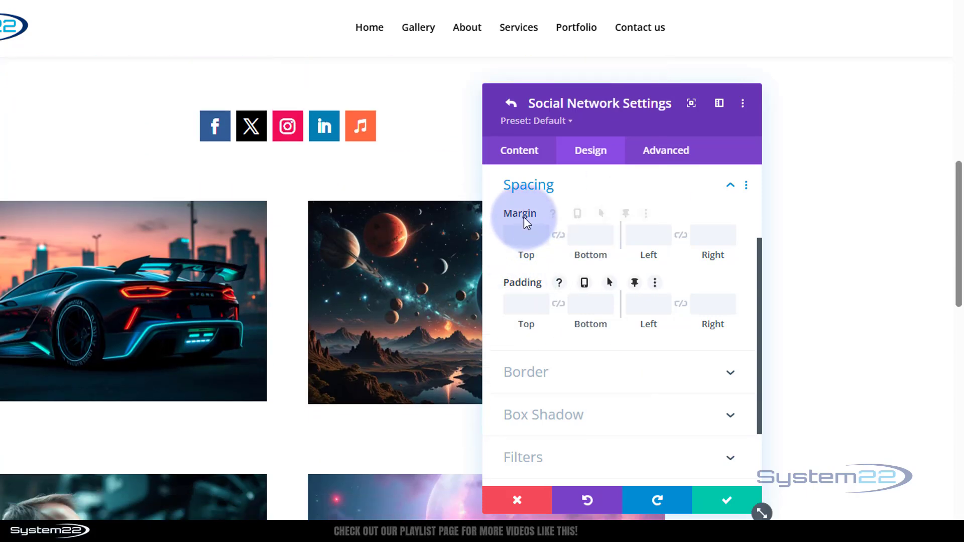
click(610, 215)
click(684, 239)
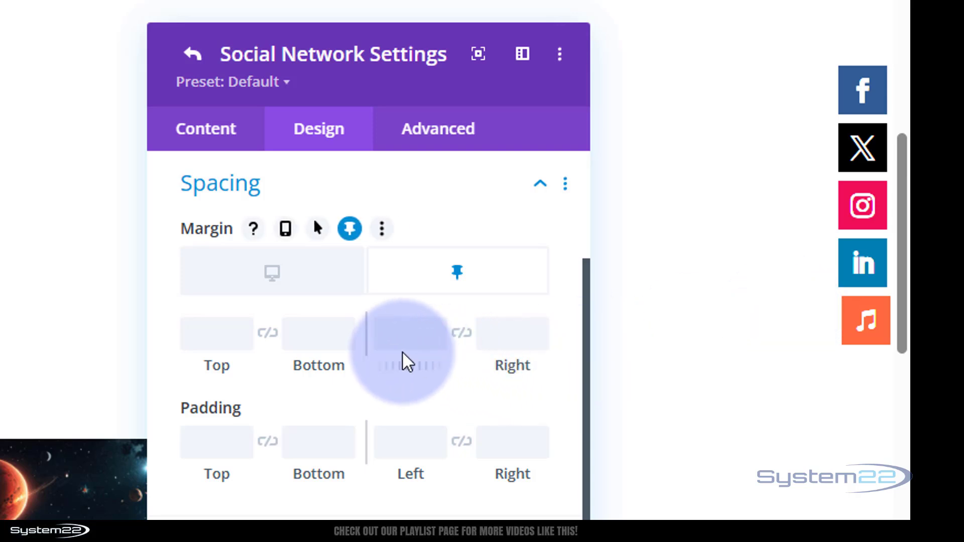
- Set the itunes icon's sticky left margin to -6px and save the network and module settings
click(437, 341)
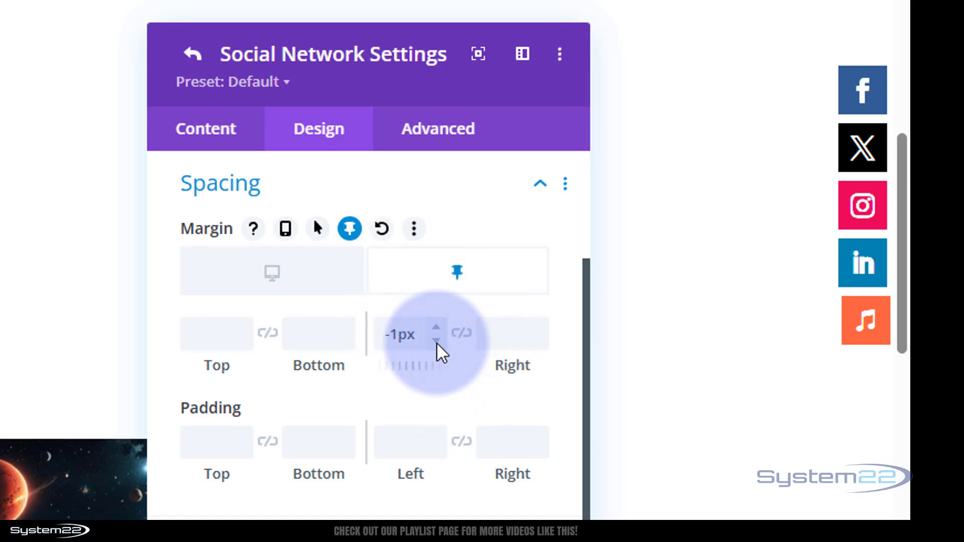
click(436, 341)
click(436, 342)
click(437, 342)
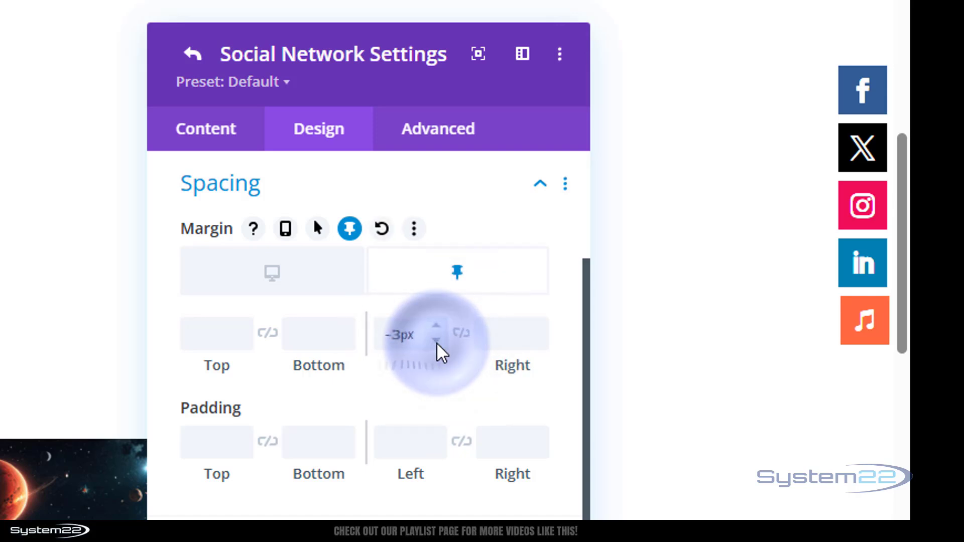
click(436, 341)
click(437, 342)
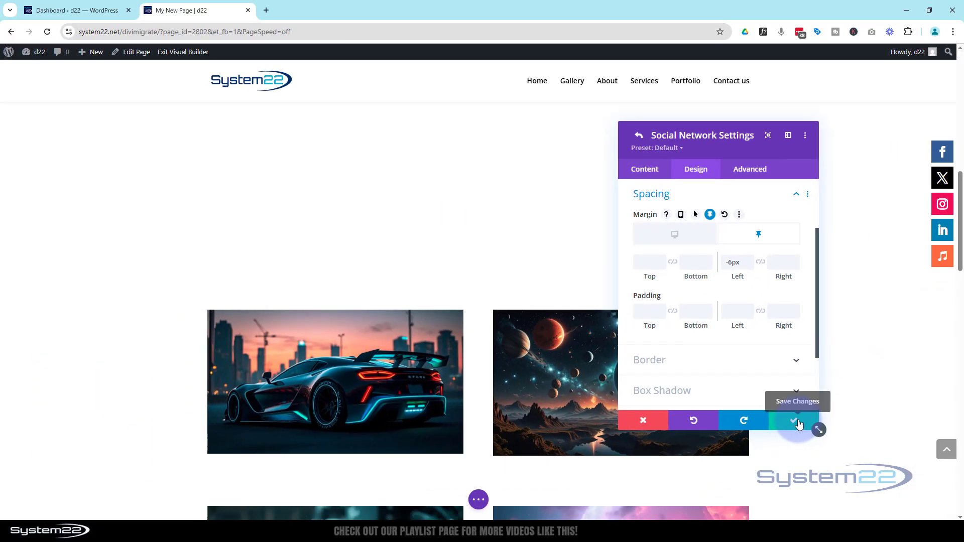
click(799, 425)
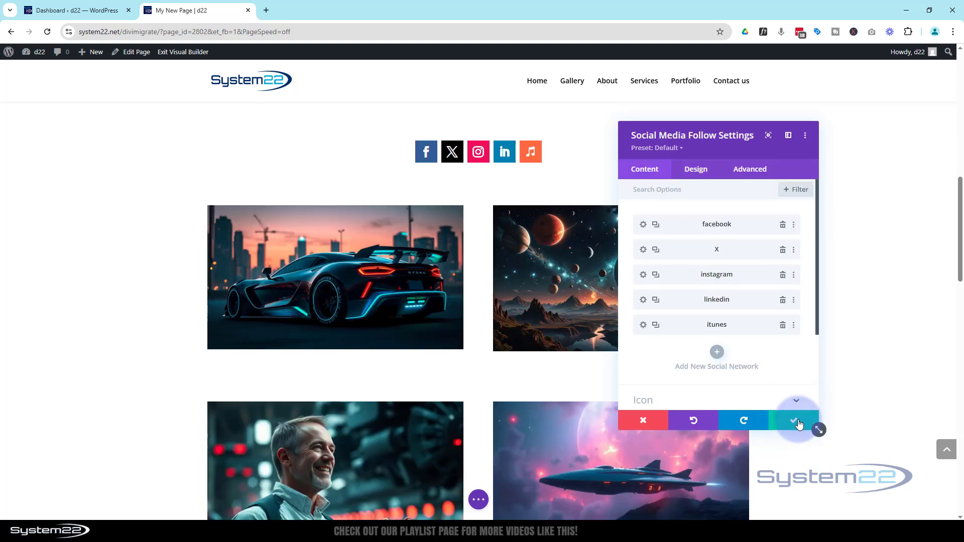
click(799, 425)
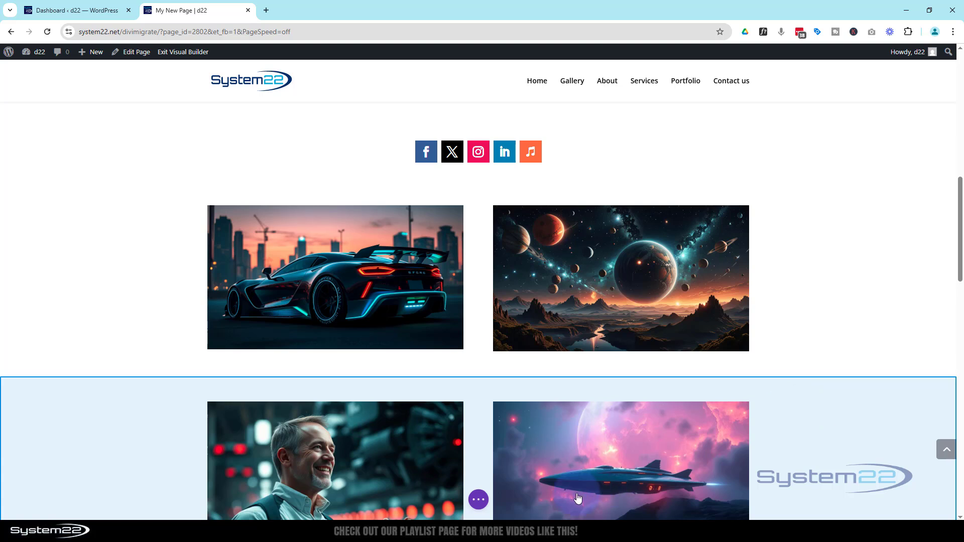
- Save the page as a draft and exit the Visual Builder
click(479, 500)
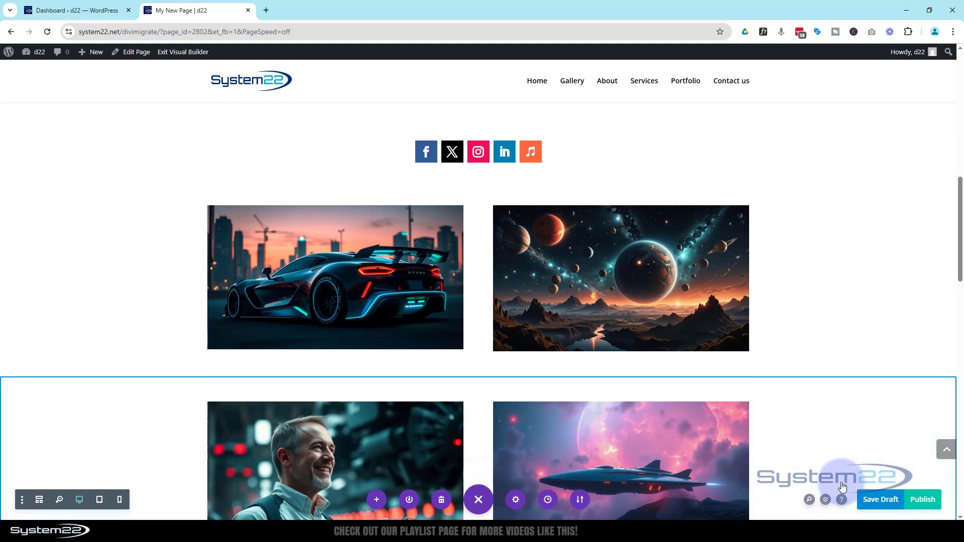
click(871, 500)
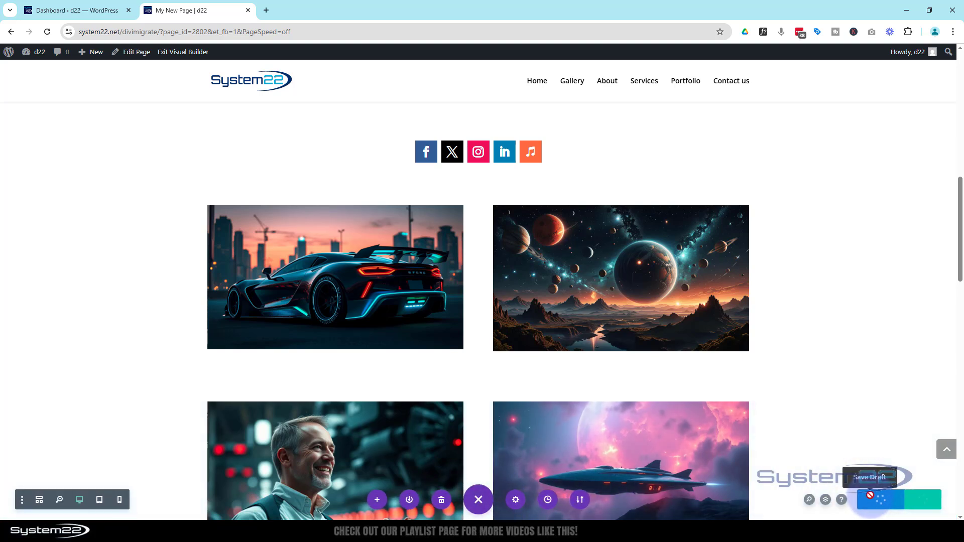
click(192, 53)
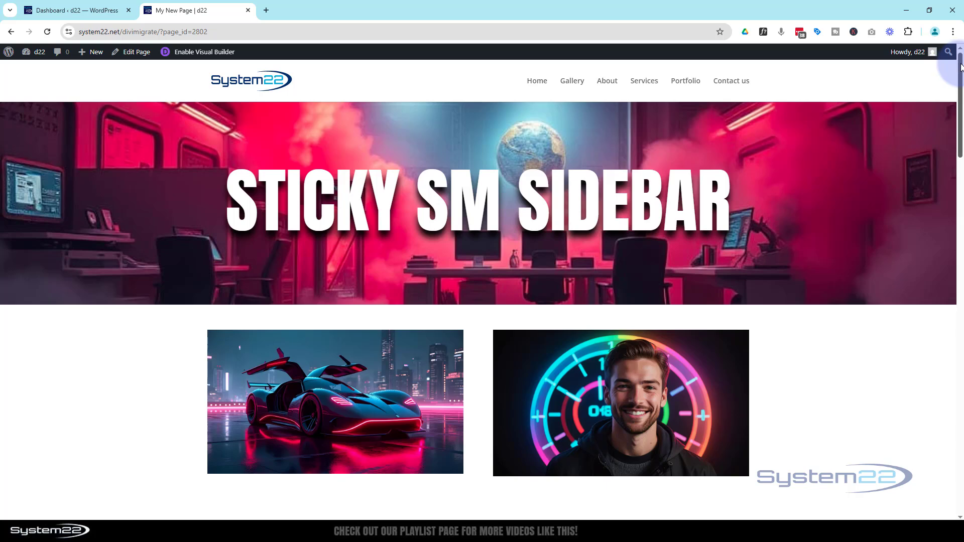
- Test the sticky social icons on the front-end page by scrolling through its full length, starting twice from the top
drag(961, 67, 961, 202)
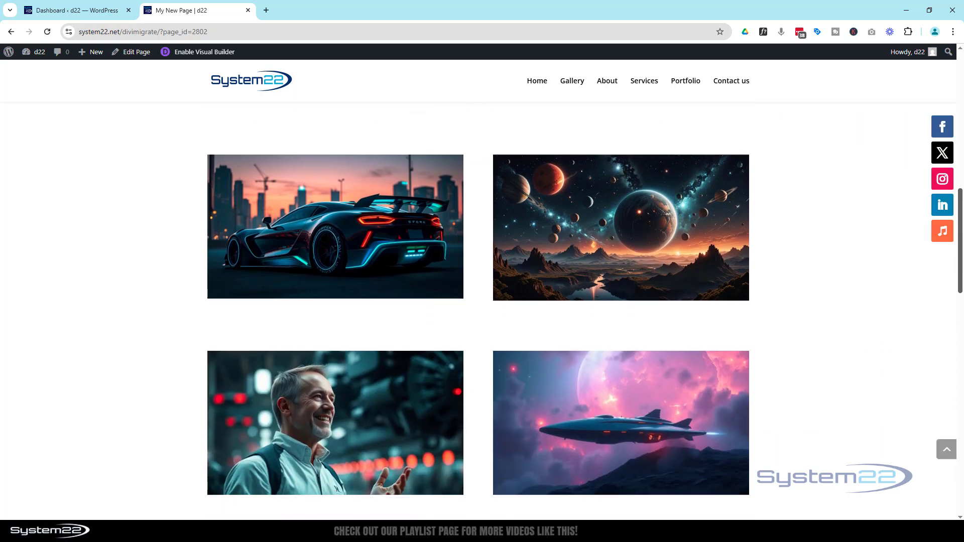
drag(960, 202, 961, 346)
drag(961, 379, 960, 479)
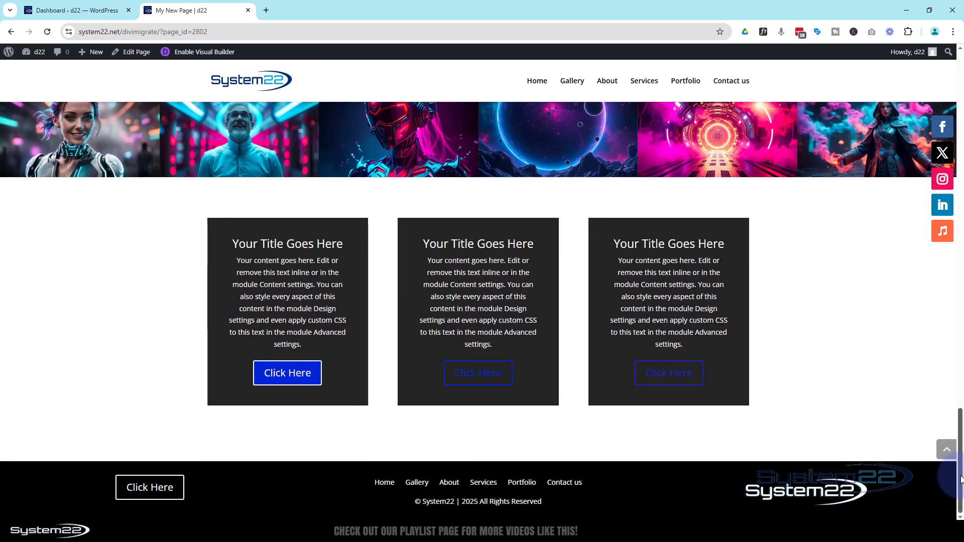
click(948, 453)
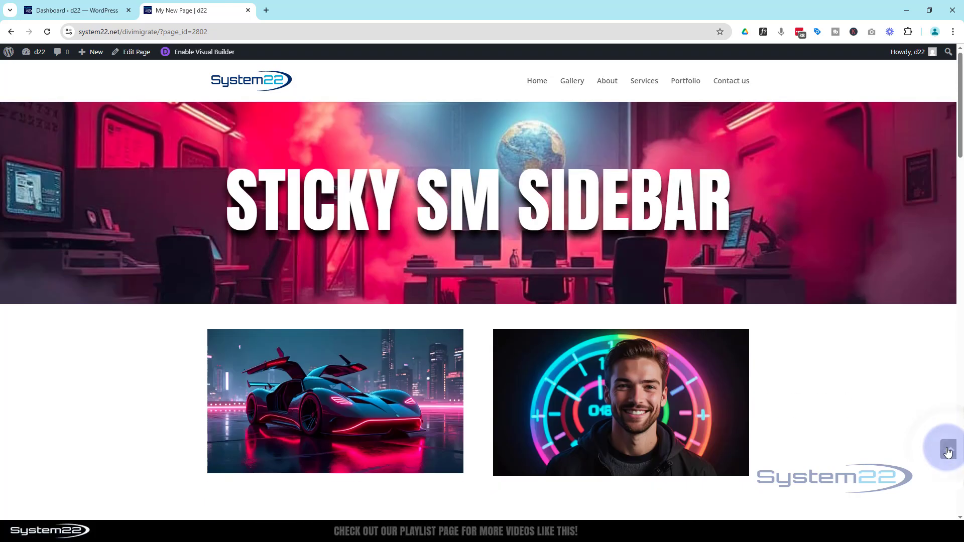
scroll(882, 405, down, 8)
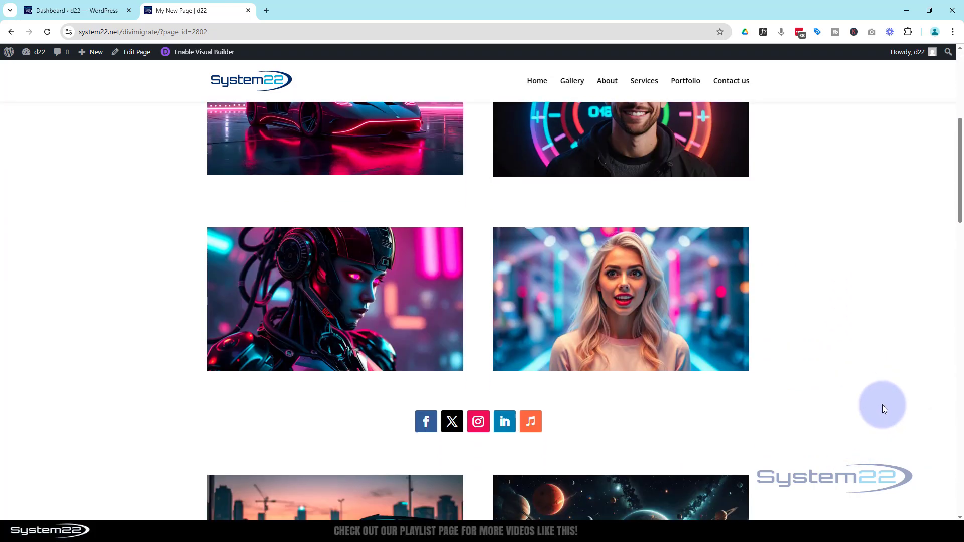
scroll(883, 406, down, 3)
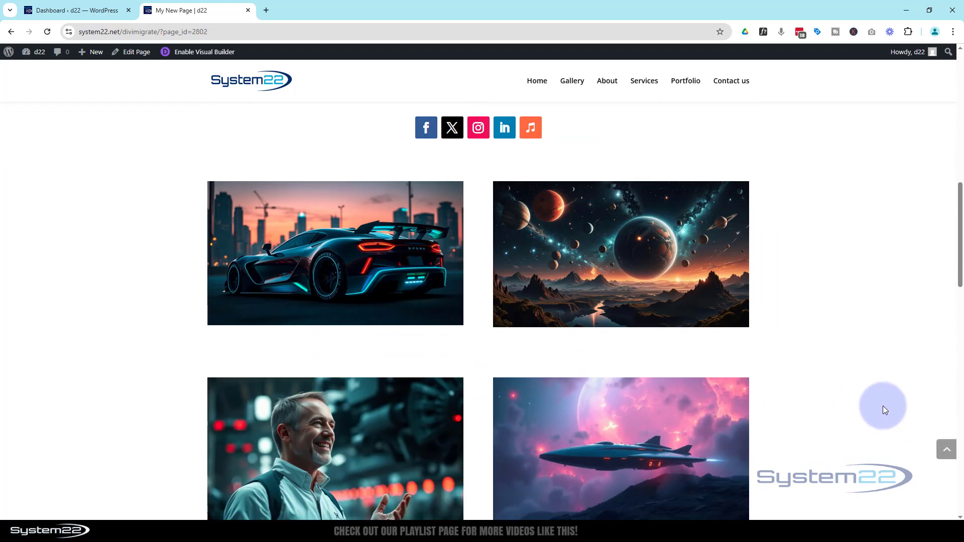
scroll(883, 406, down, 3)
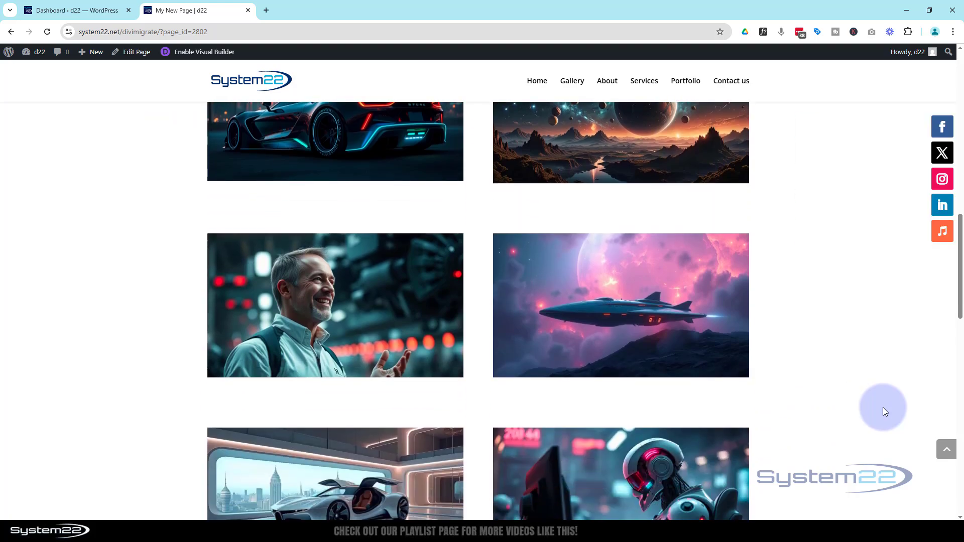
scroll(885, 412, down, 7)
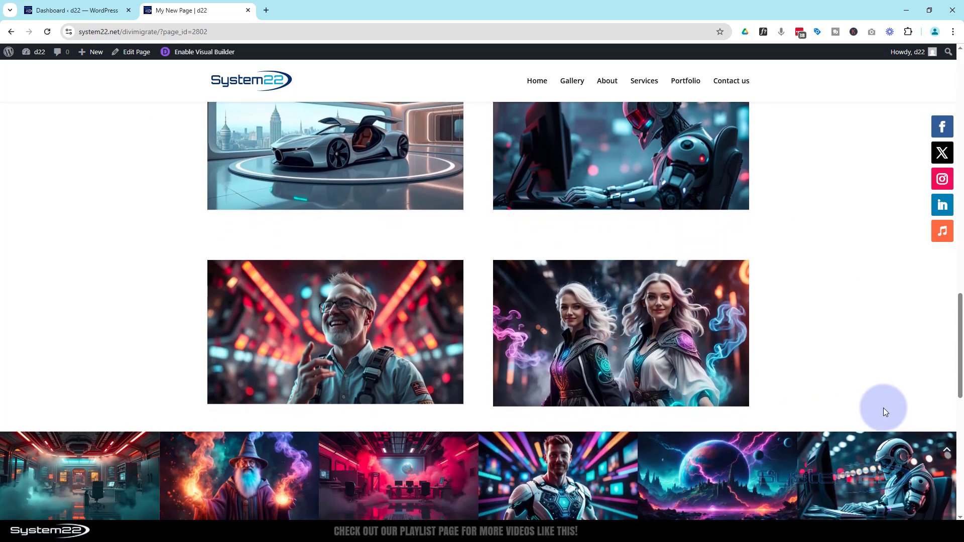
scroll(884, 408, down, 6)
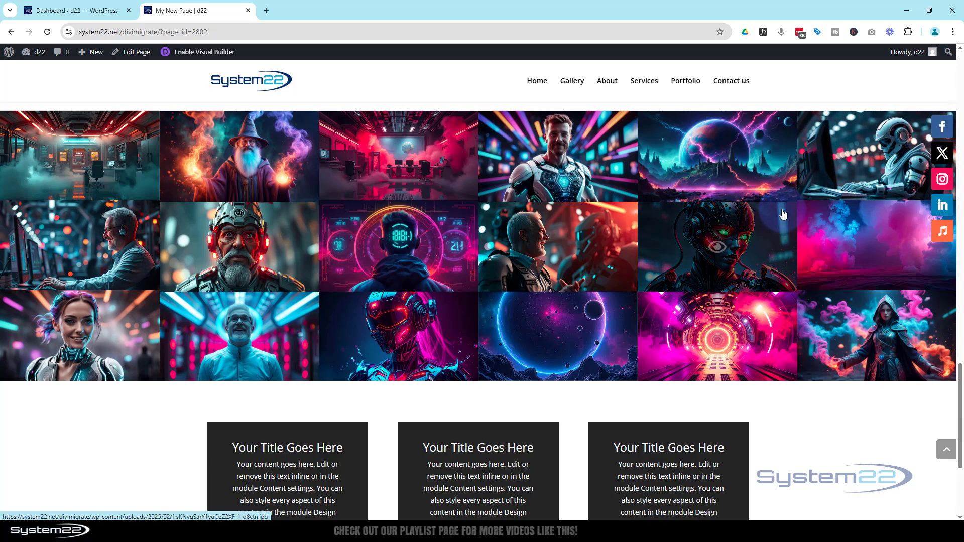
- Reopen the page in the Visual Builder and examine the Z Index option in the social icon row's position settings
click(190, 53)
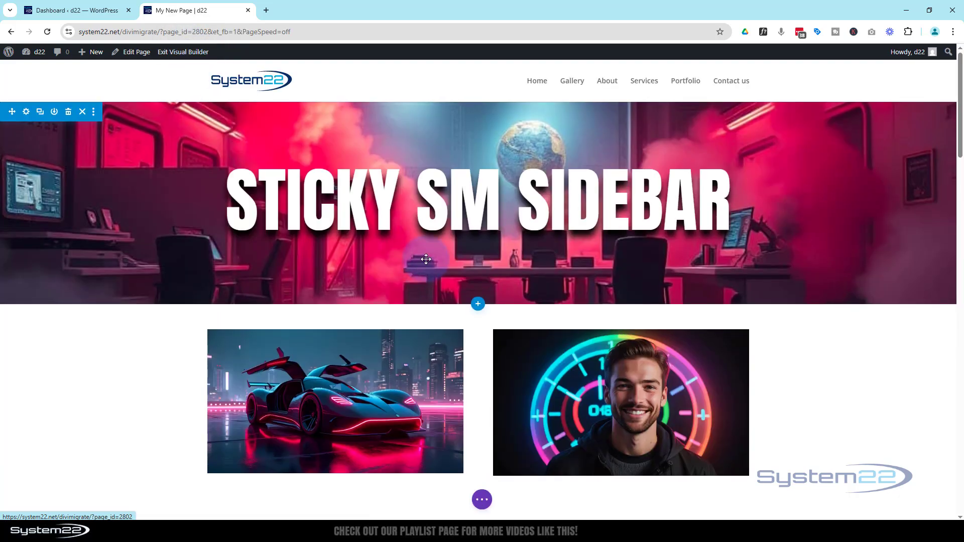
scroll(427, 263, down, 6)
scroll(427, 265, down, 1)
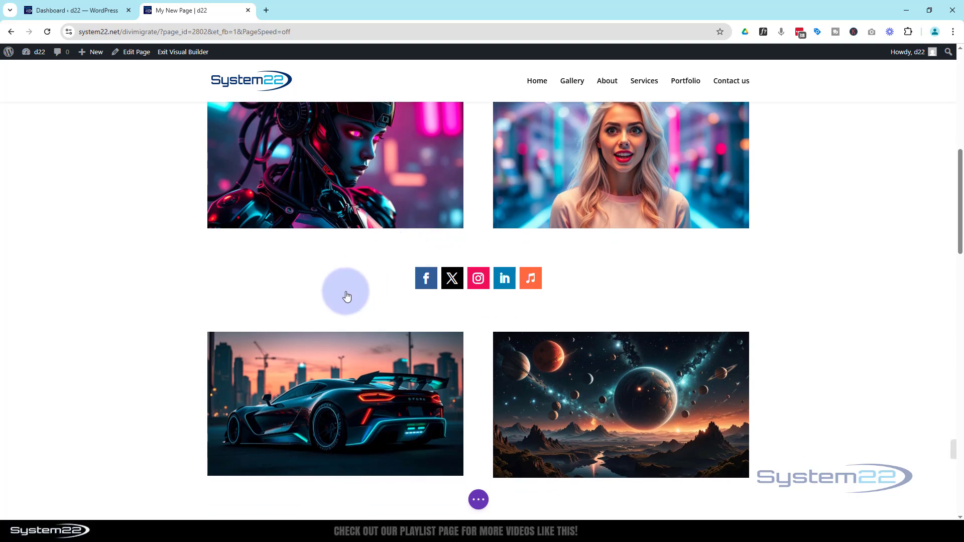
mouse_move(346, 292)
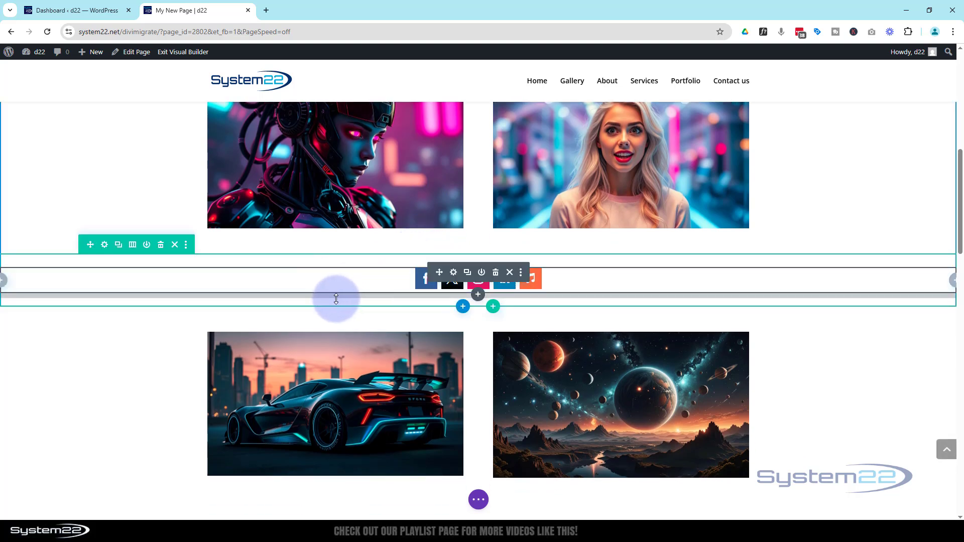
click(104, 246)
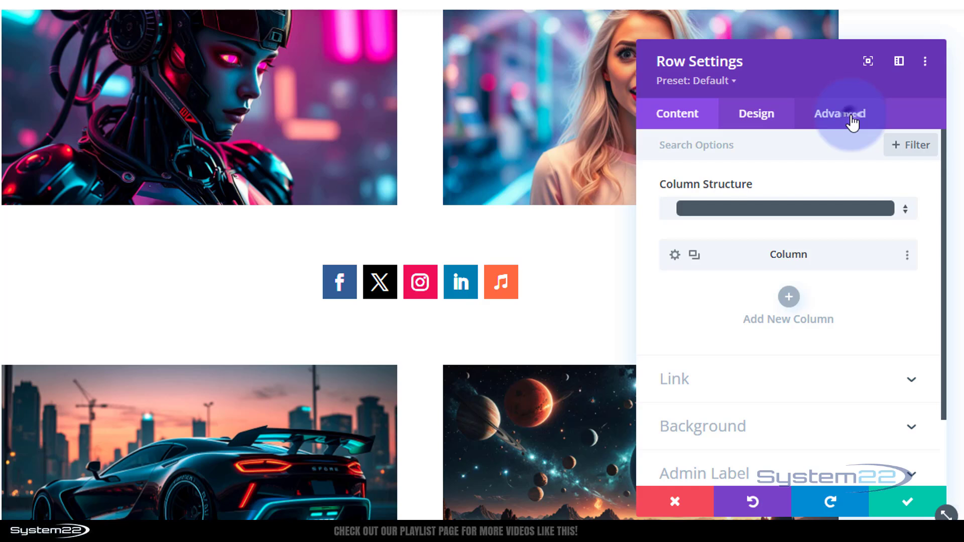
click(852, 122)
click(792, 422)
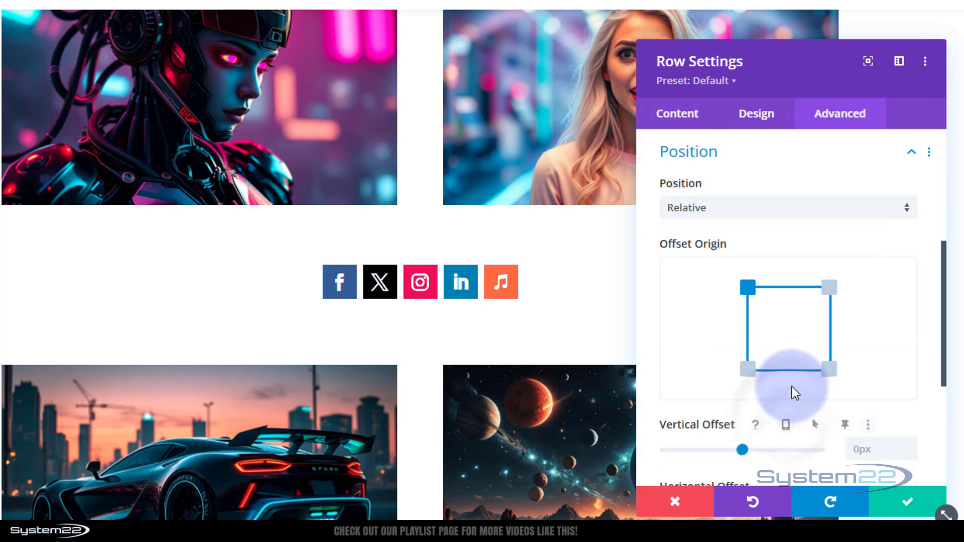
scroll(792, 386, down, 5)
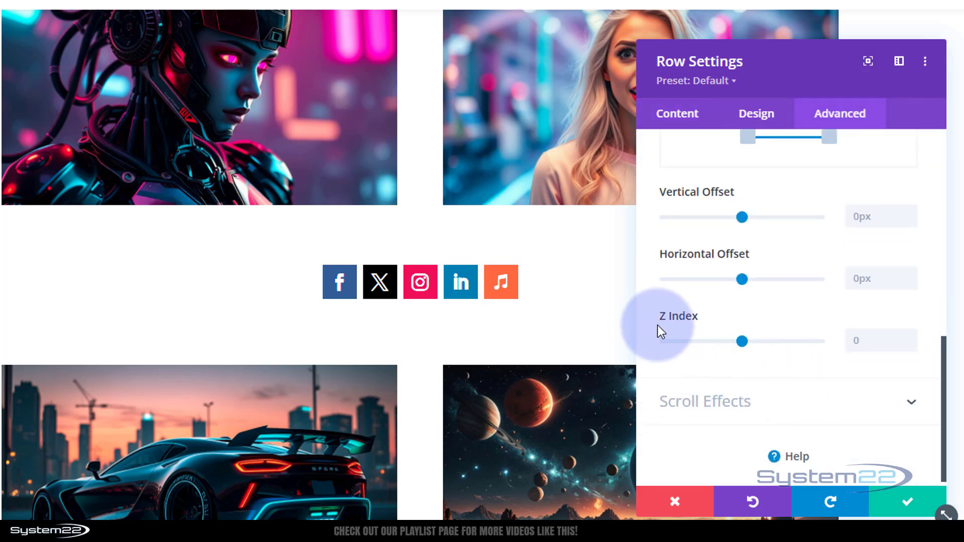
mouse_move(662, 321)
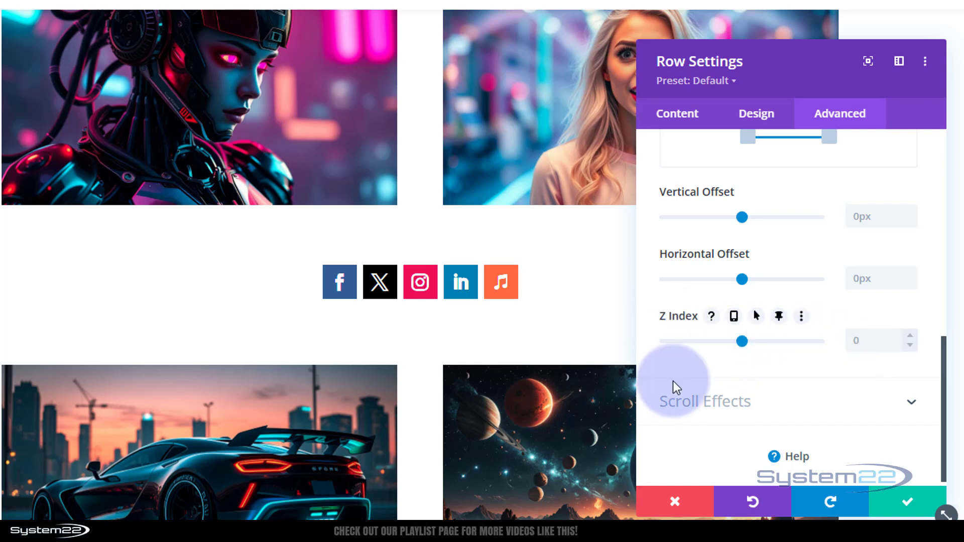
- Check the sticky icons over the full-width image gallery, close the row settings and exit the Visual Builder
scroll(579, 442, down, 8)
scroll(579, 445, down, 15)
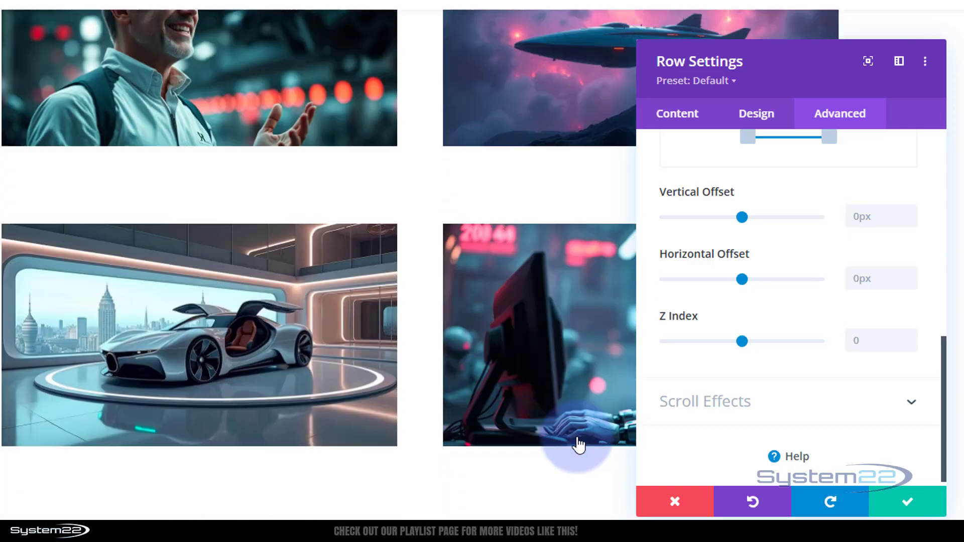
scroll(579, 444, down, 10)
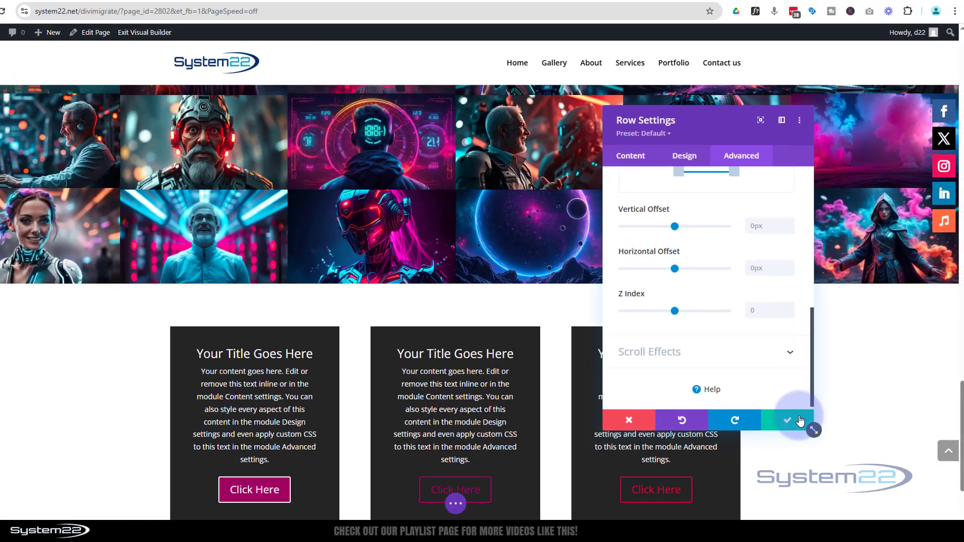
click(768, 420)
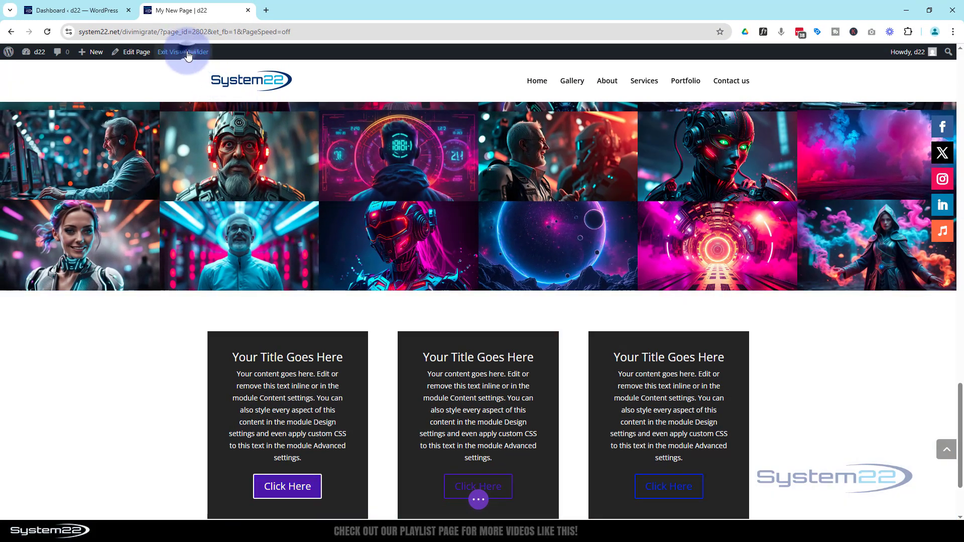
click(188, 54)
click(432, 343)
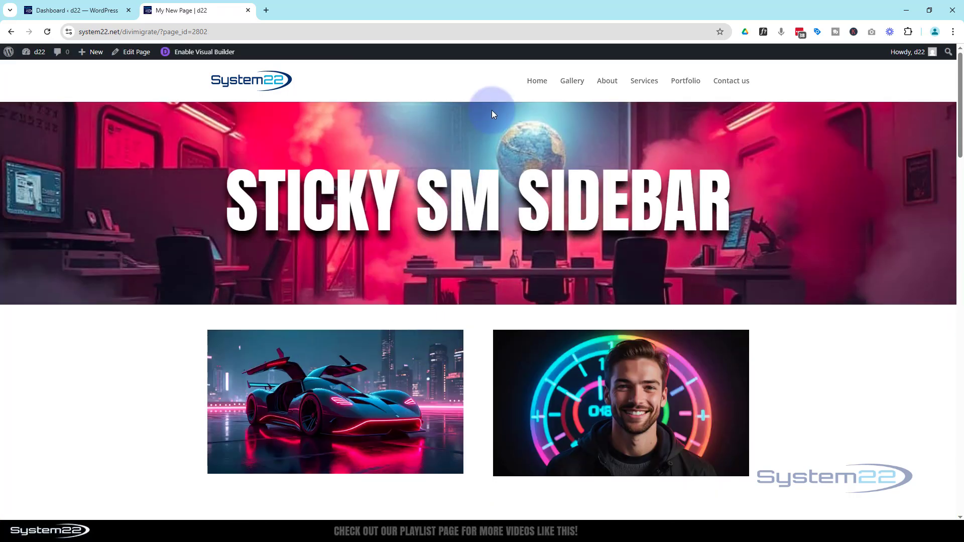
- Recheck the sticky icon column on the front-end page down to the gallery, return to the top and scroll through again
scroll(502, 186, down, 4)
scroll(501, 186, down, 10)
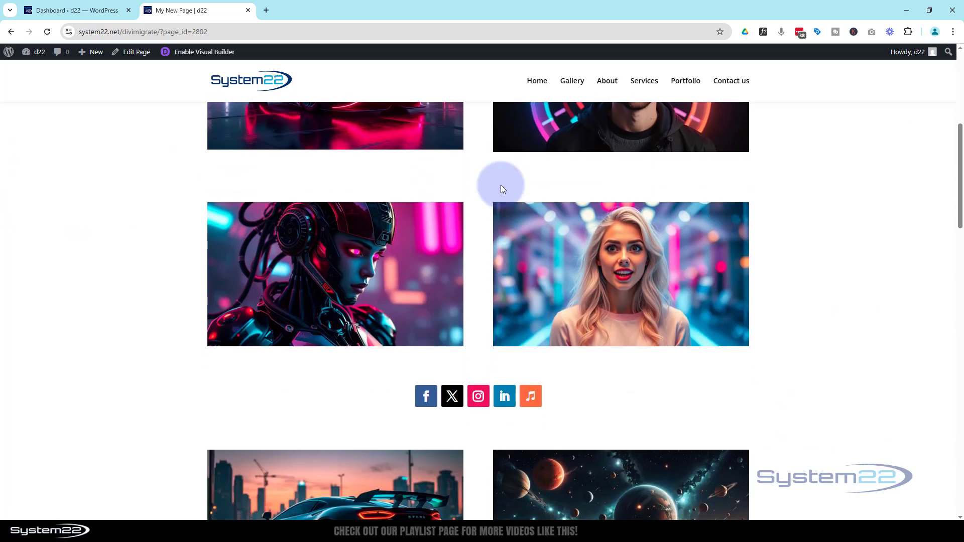
scroll(502, 186, down, 10)
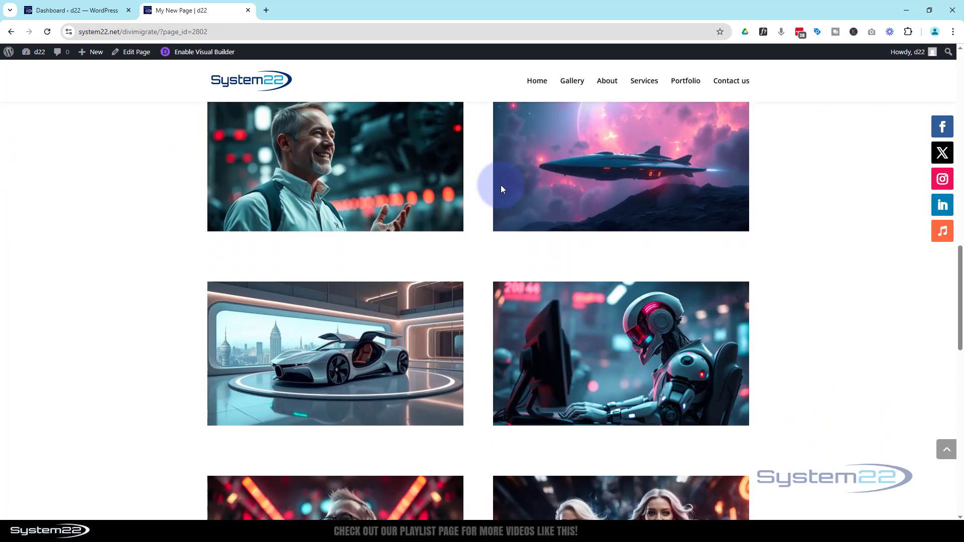
scroll(502, 189, down, 3)
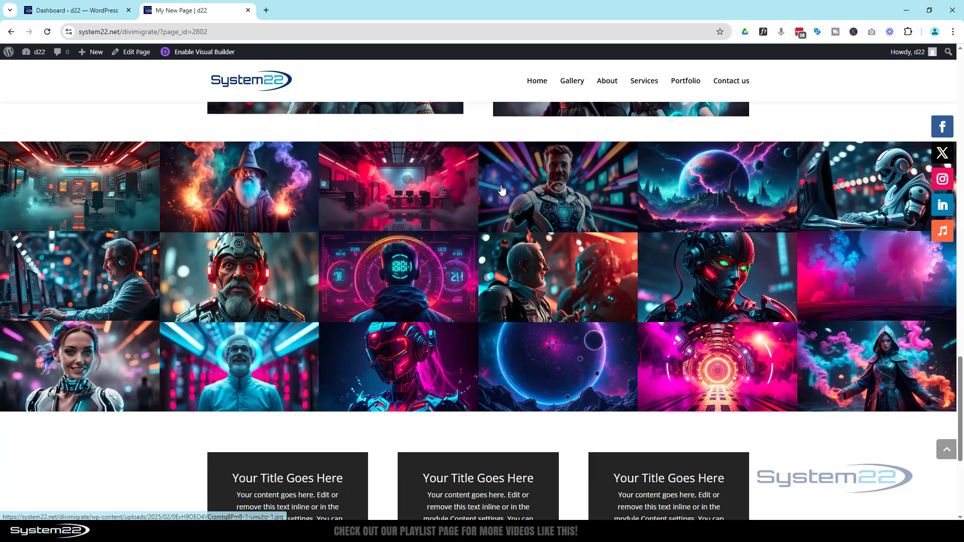
scroll(501, 190, up, 1)
scroll(501, 190, down, 2)
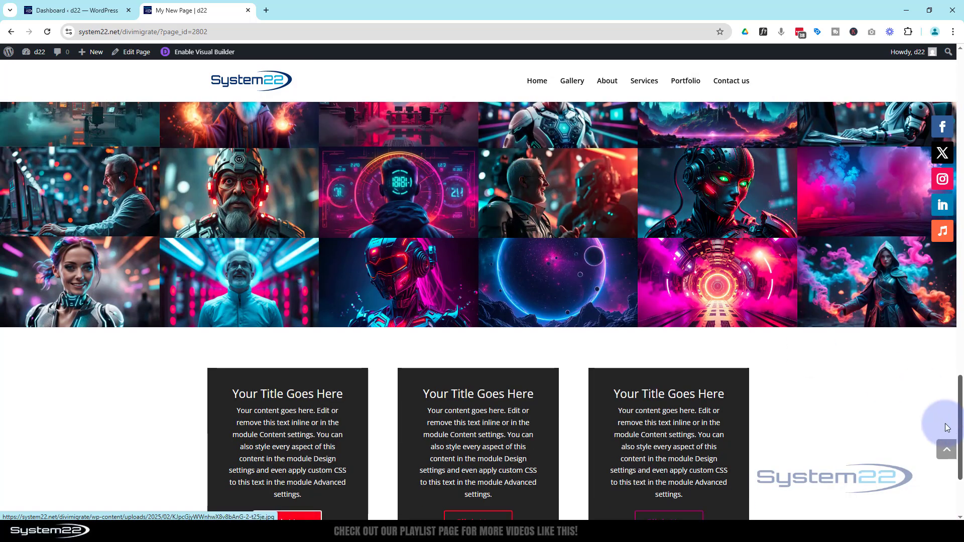
click(948, 454)
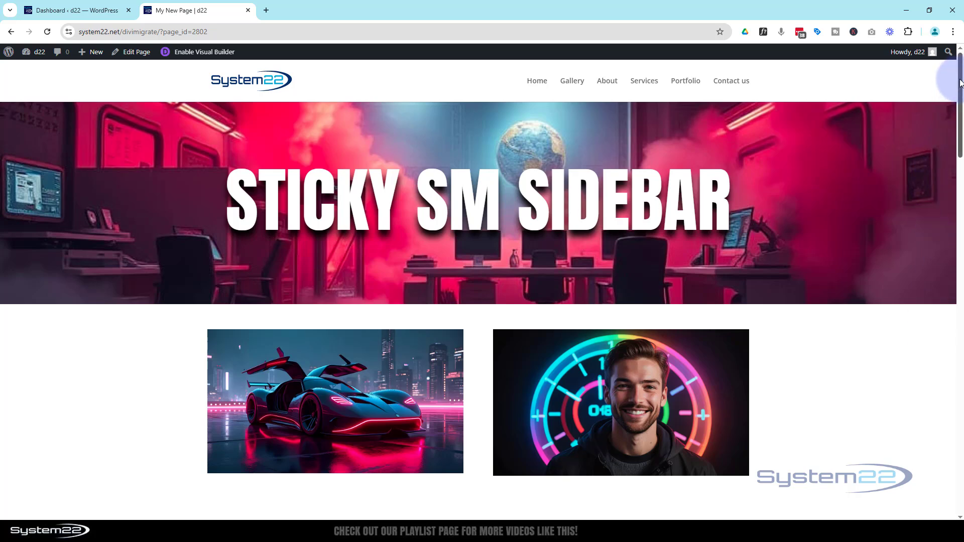
drag(961, 78, 961, 122)
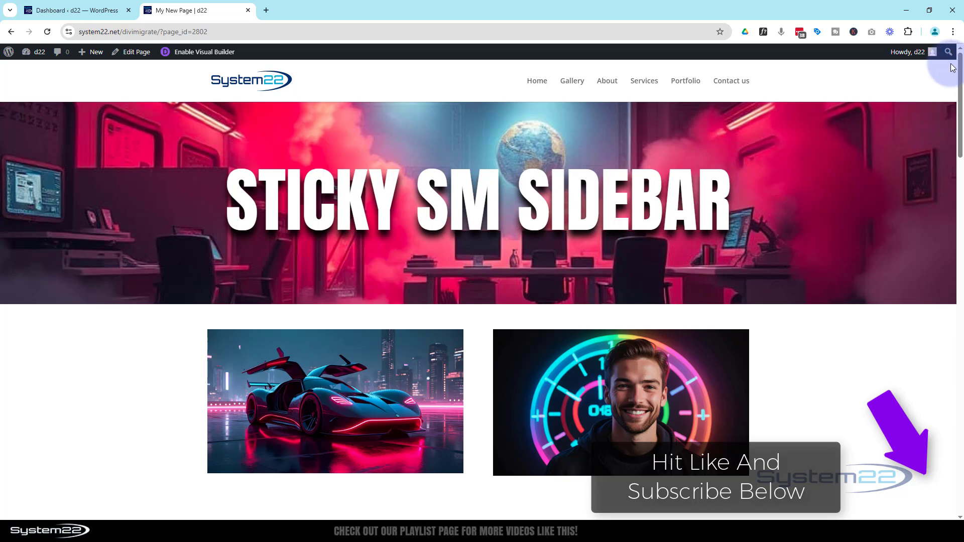
drag(960, 68, 959, 393)
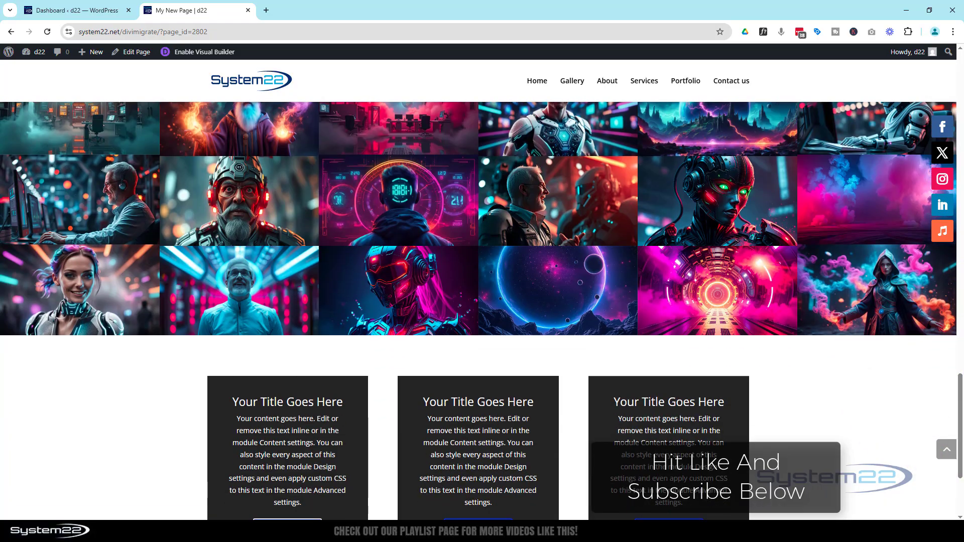